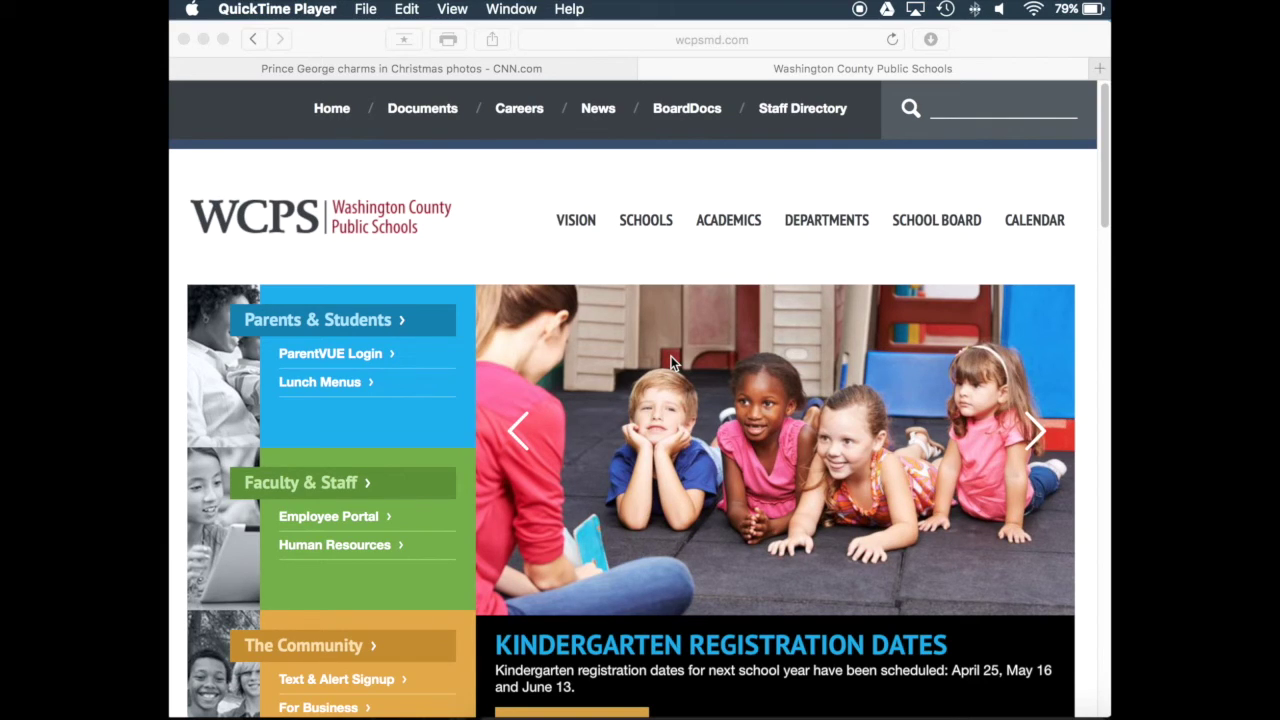
# Bring Safari to the front with the wcpsmd.com school district homepage showing
pyautogui.click(1019, 45)
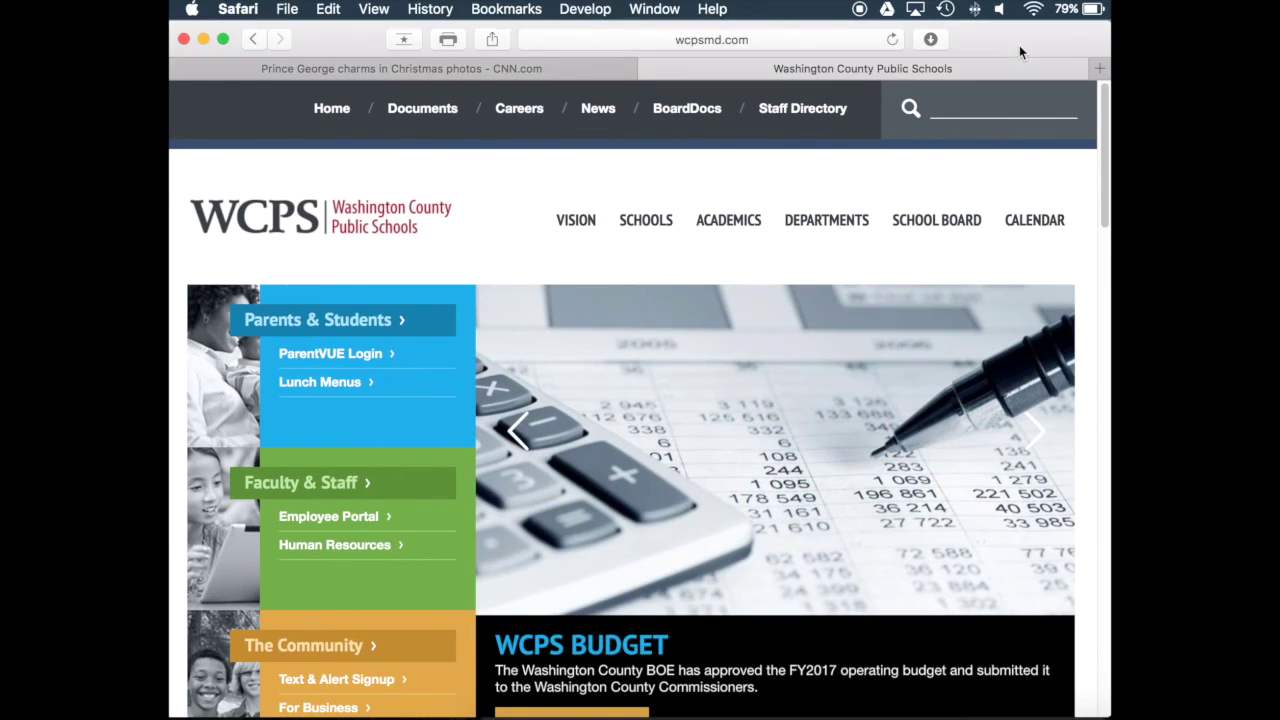
# Open Safari Preferences from the Safari menu
pyautogui.click(232, 12)
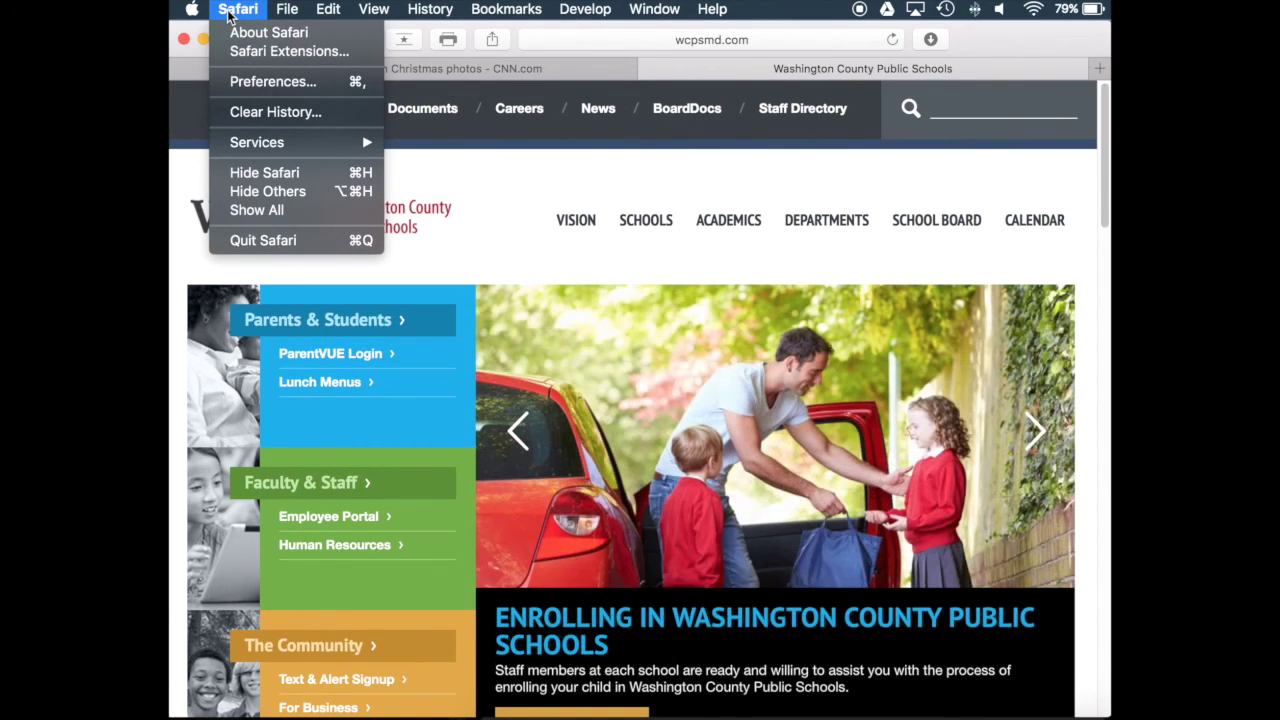
pyautogui.click(273, 81)
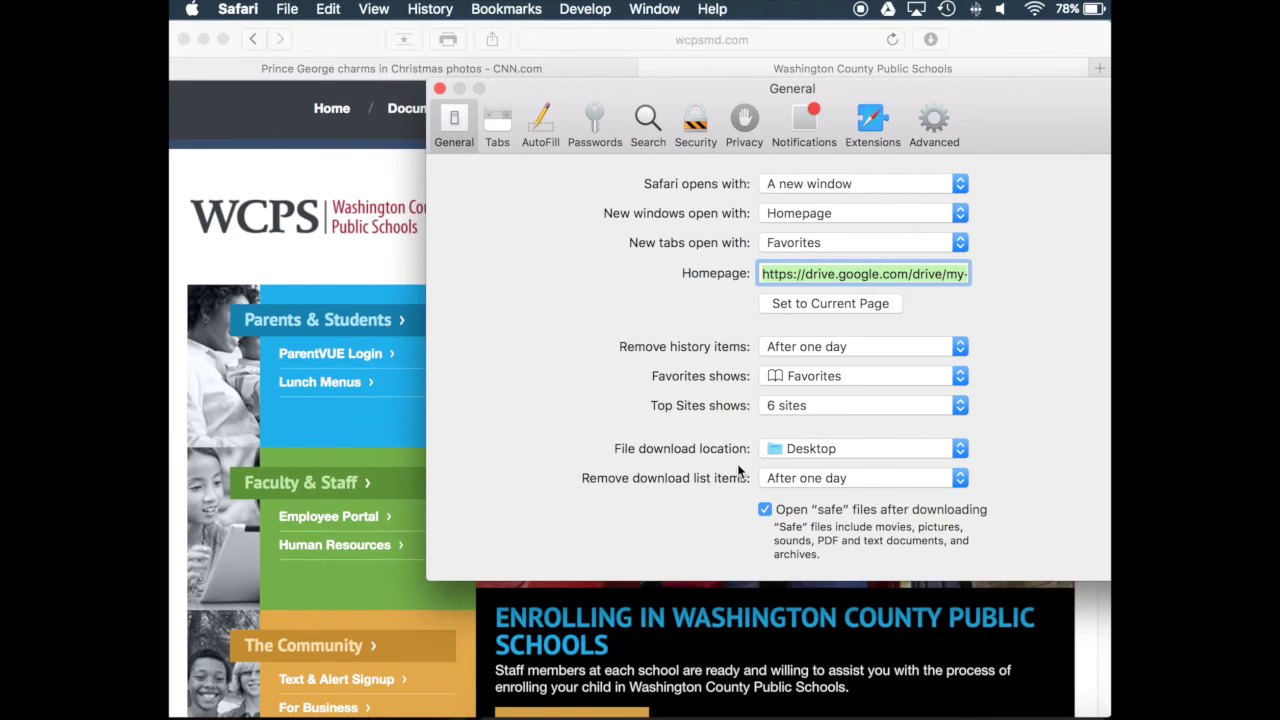
# Keep the download location at Desktop by cancelling the Other… folder choice, then show the Tabs preferences
pyautogui.click(824, 448)
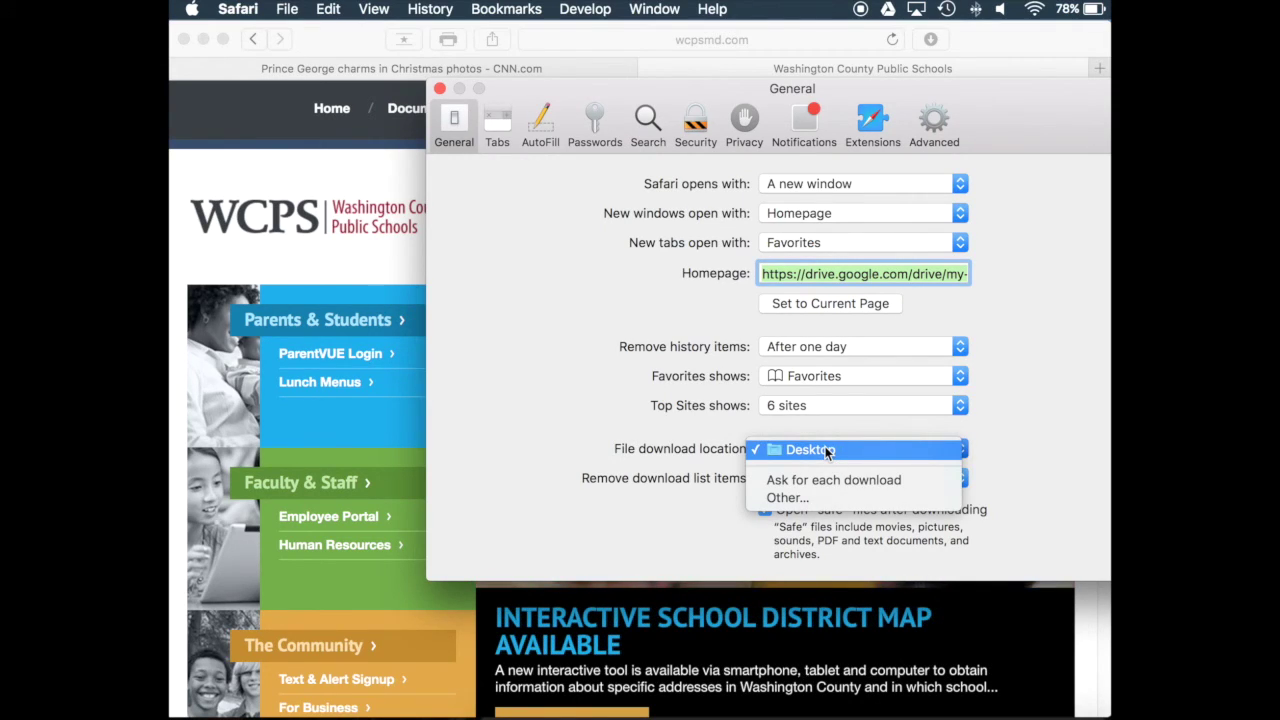
pyautogui.click(787, 498)
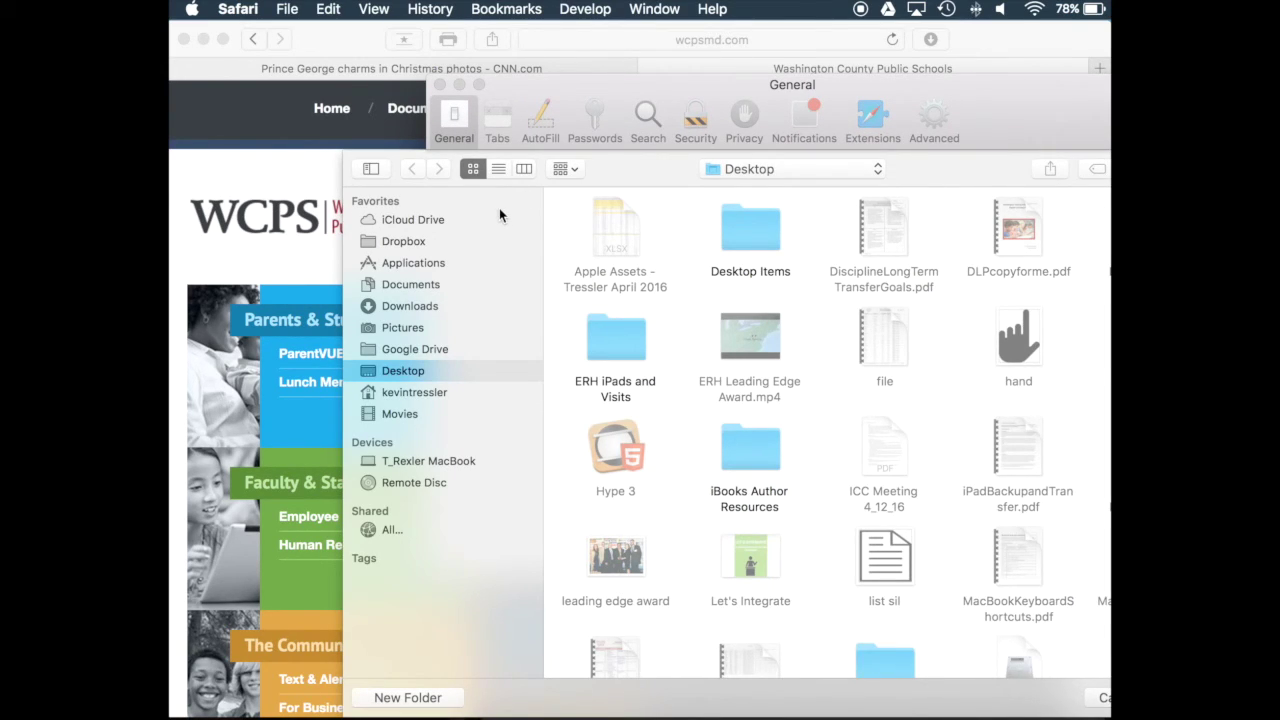
pyautogui.click(1098, 703)
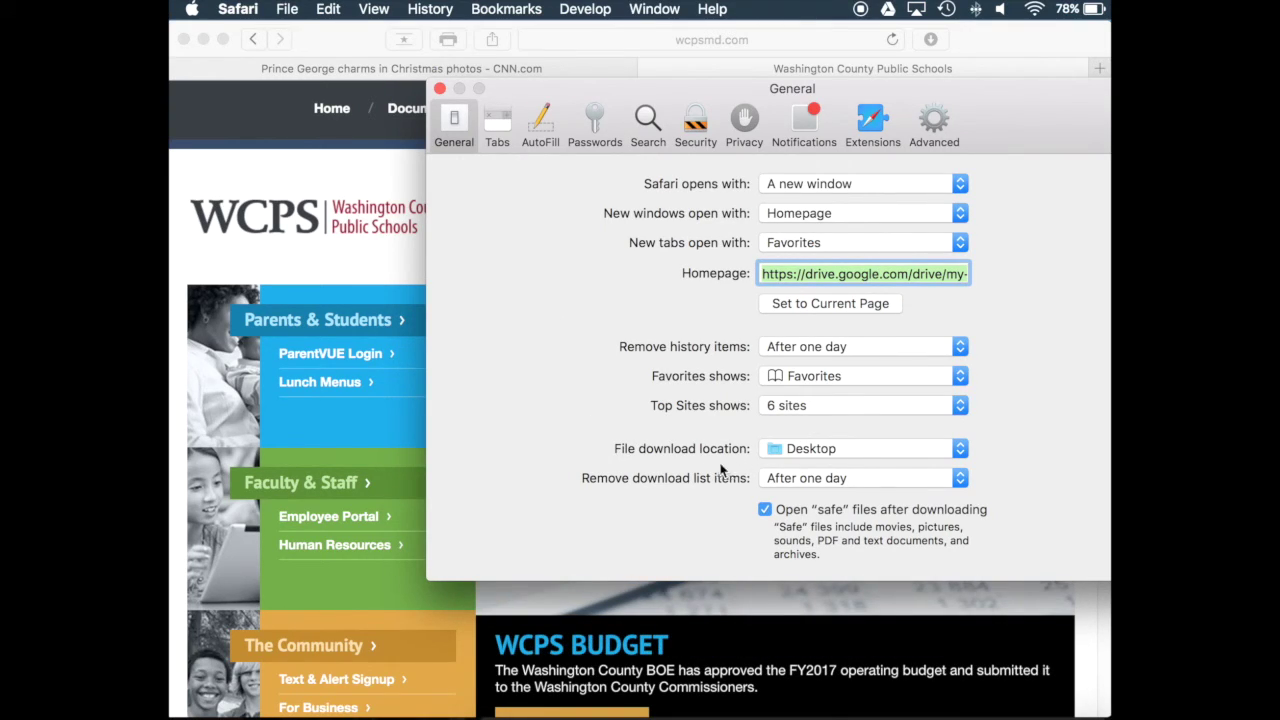
pyautogui.click(506, 118)
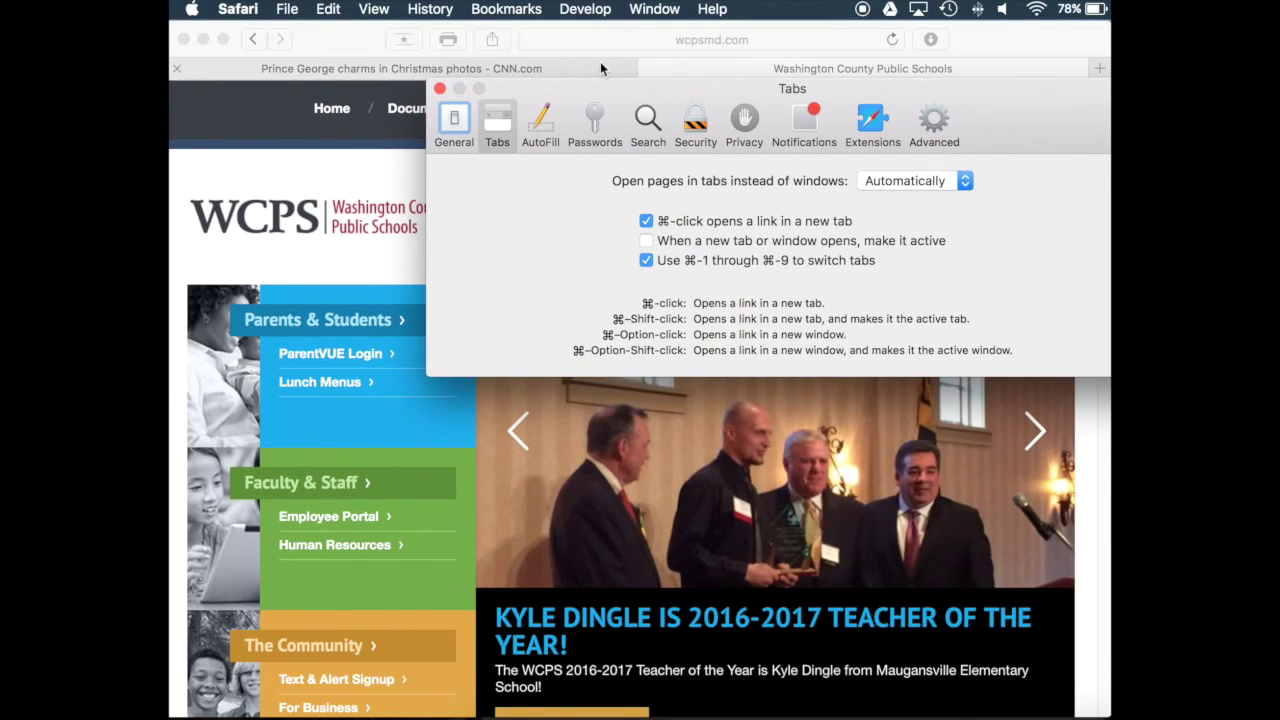
# Review AutoFill, Passwords and Search, keep Google as the search engine, then show Security
pyautogui.click(545, 130)
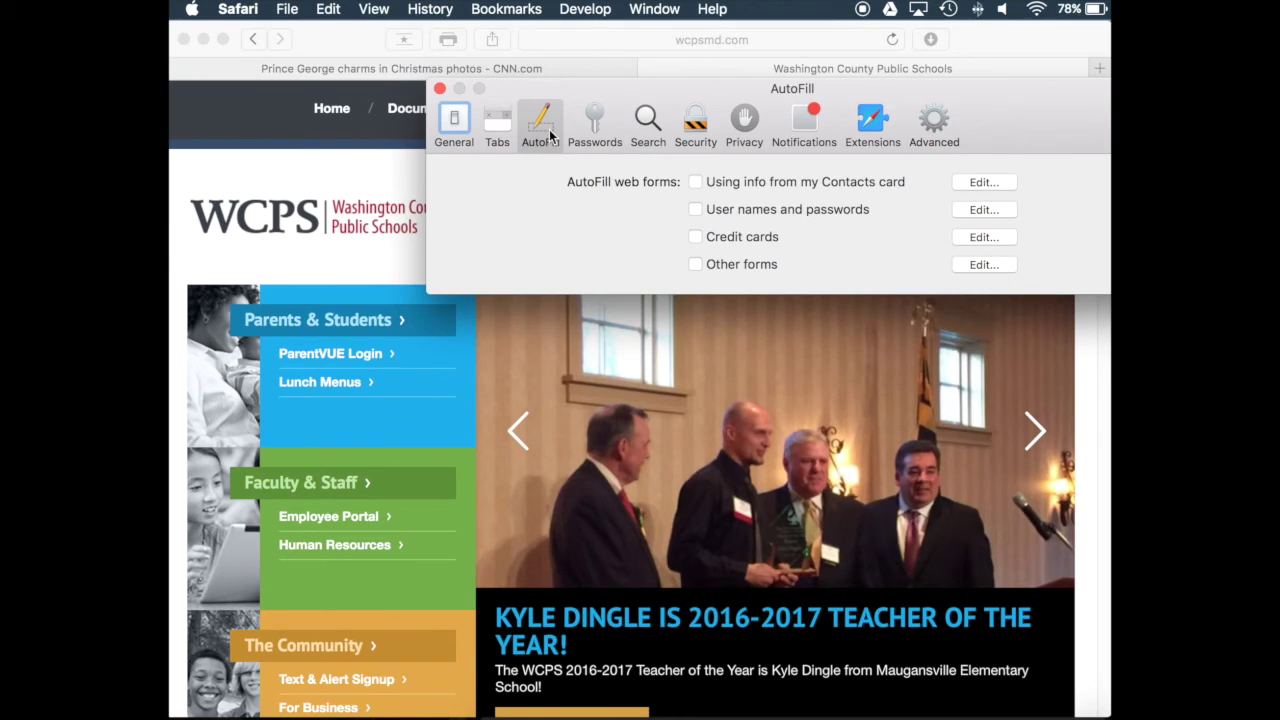
pyautogui.click(592, 128)
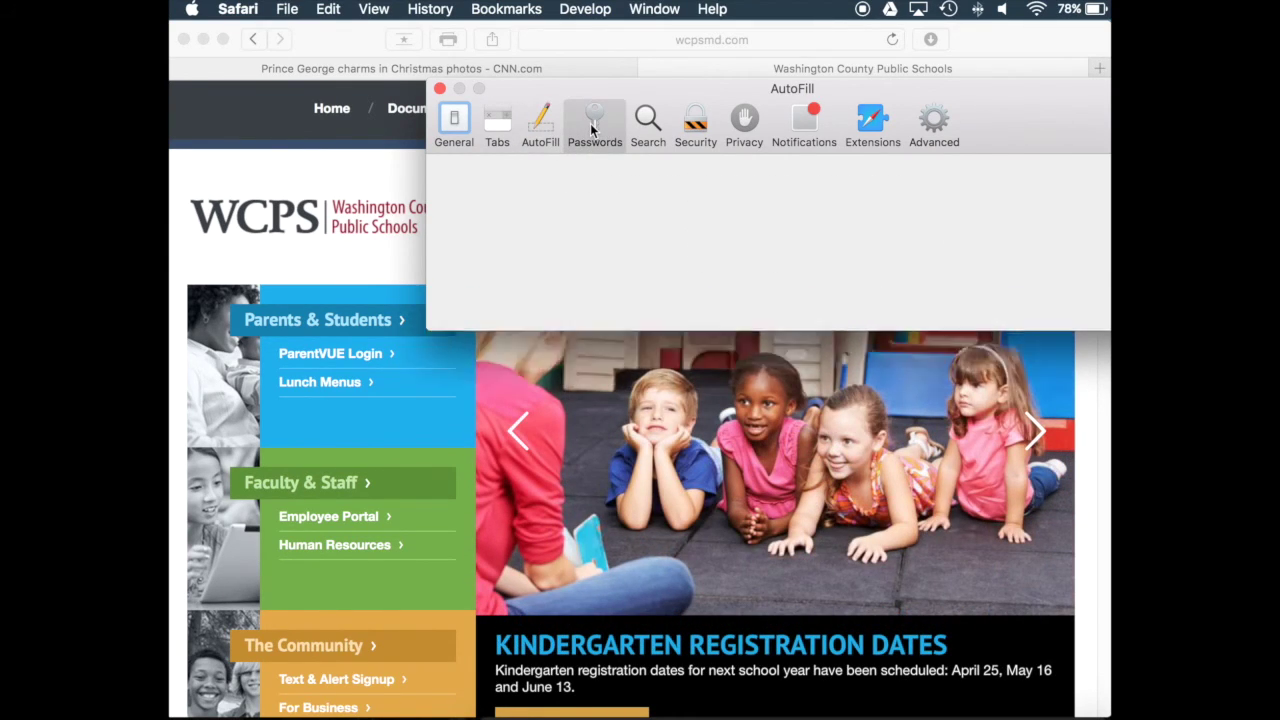
pyautogui.click(648, 126)
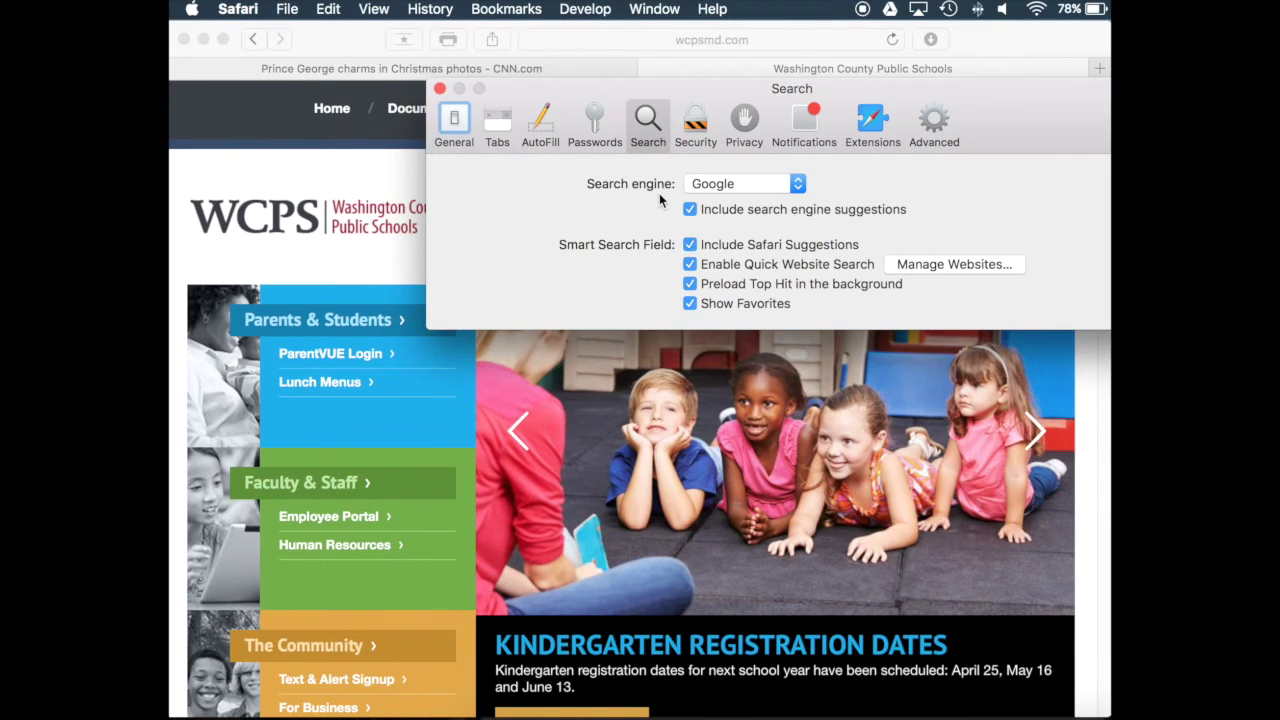
pyautogui.click(730, 184)
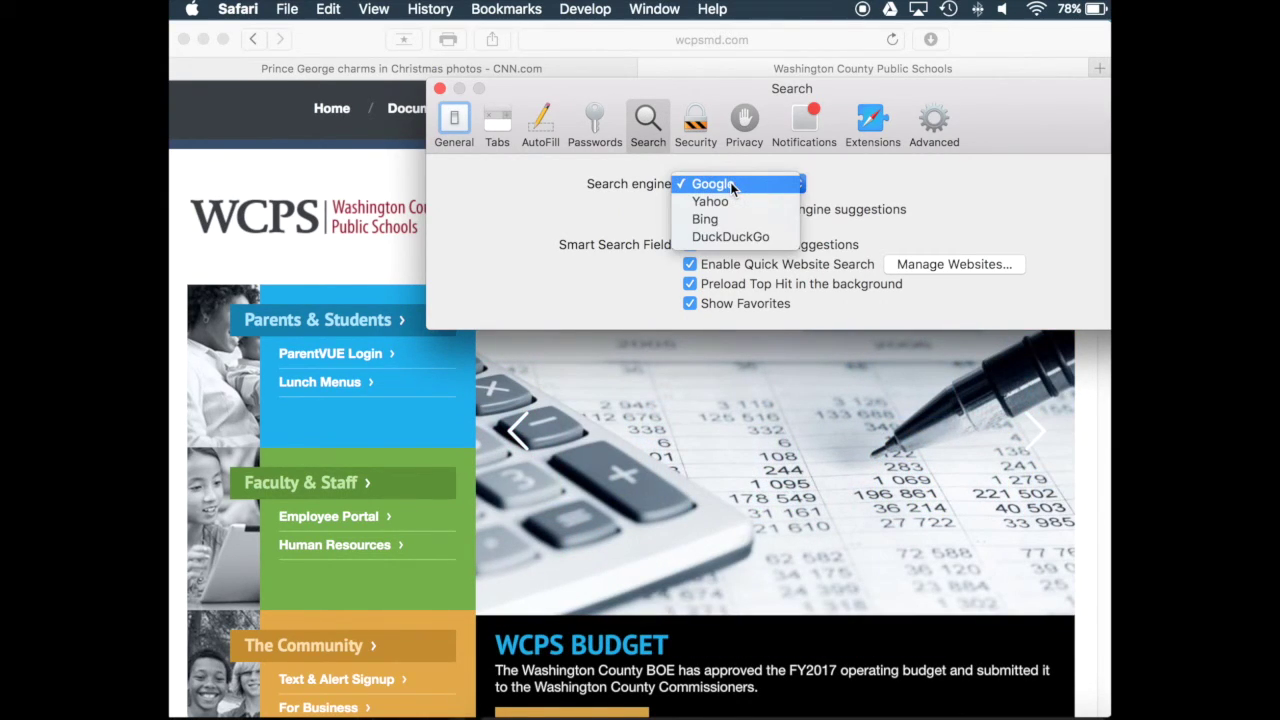
pyautogui.click(730, 184)
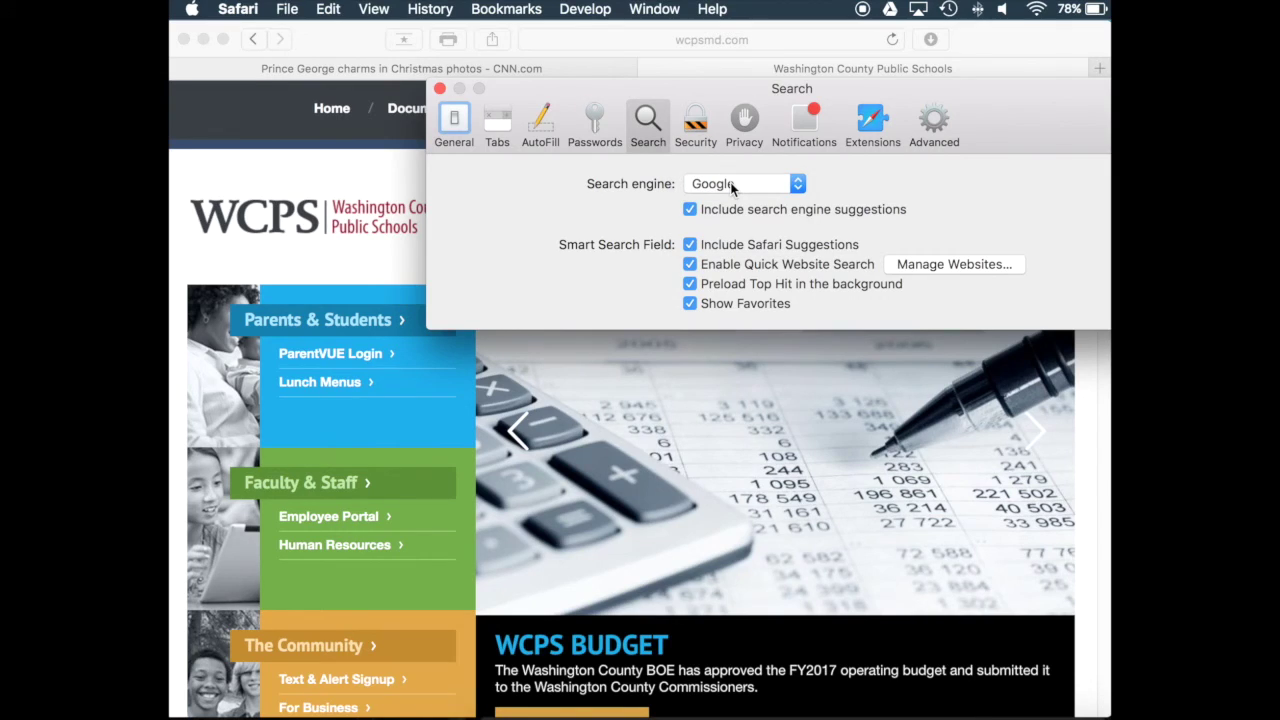
pyautogui.click(700, 128)
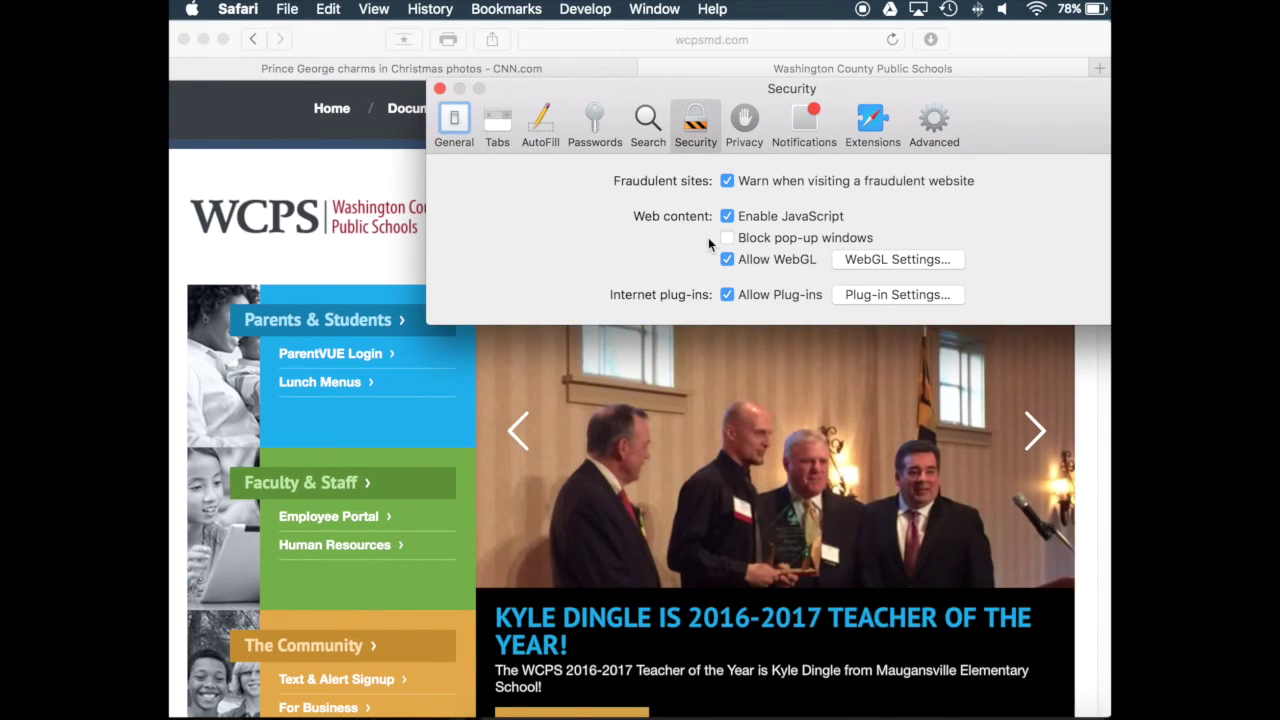
# Browse the Privacy, Notifications, Extensions and Advanced panes, return to General, and close Preferences
pyautogui.click(744, 128)
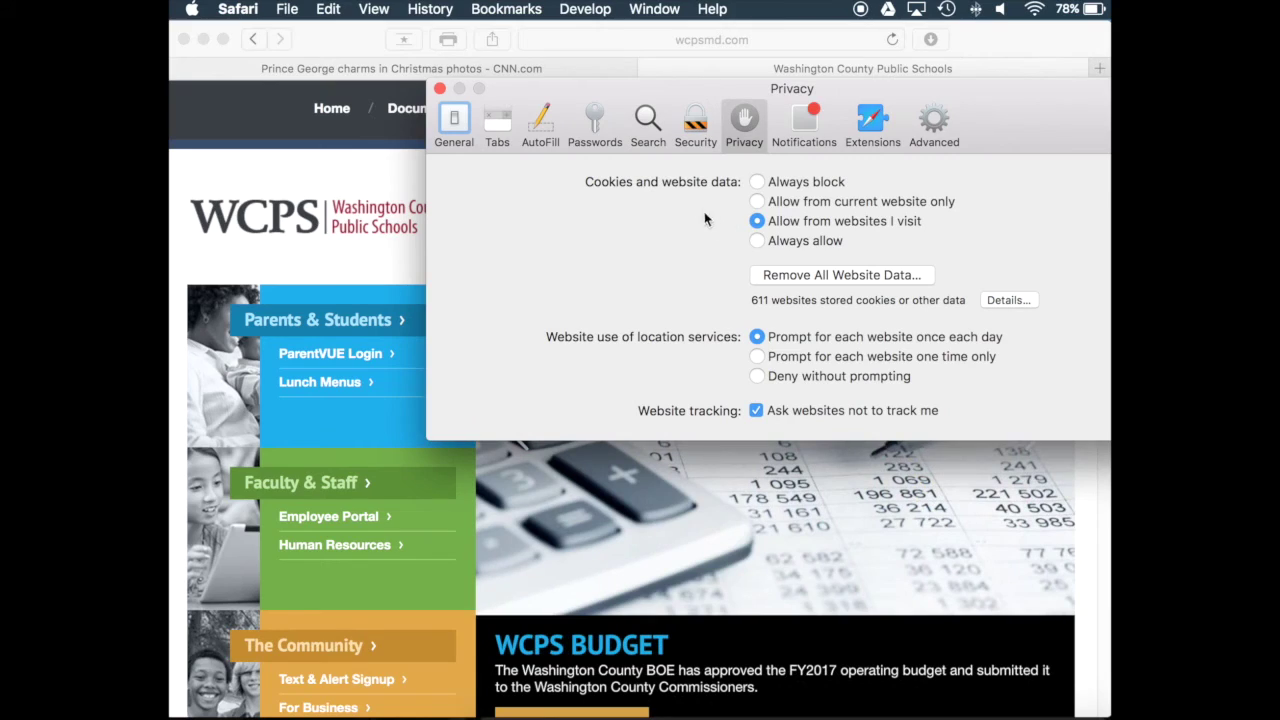
pyautogui.click(812, 120)
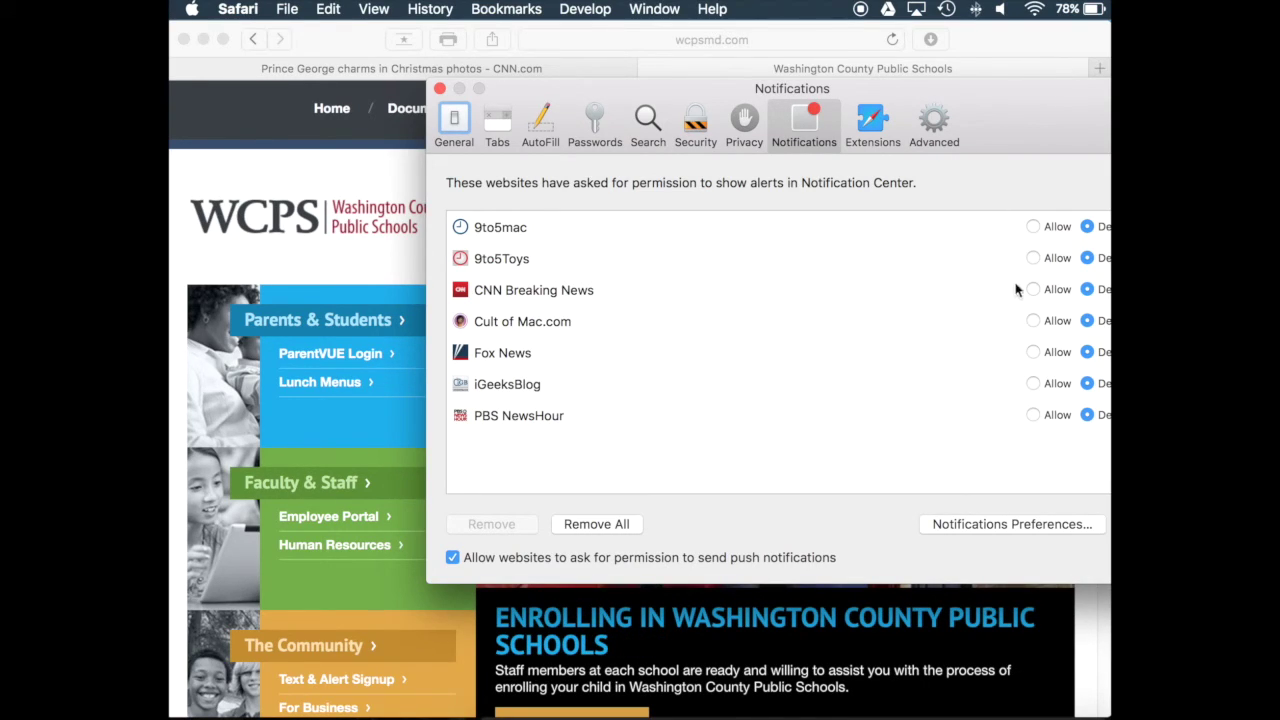
pyautogui.click(873, 125)
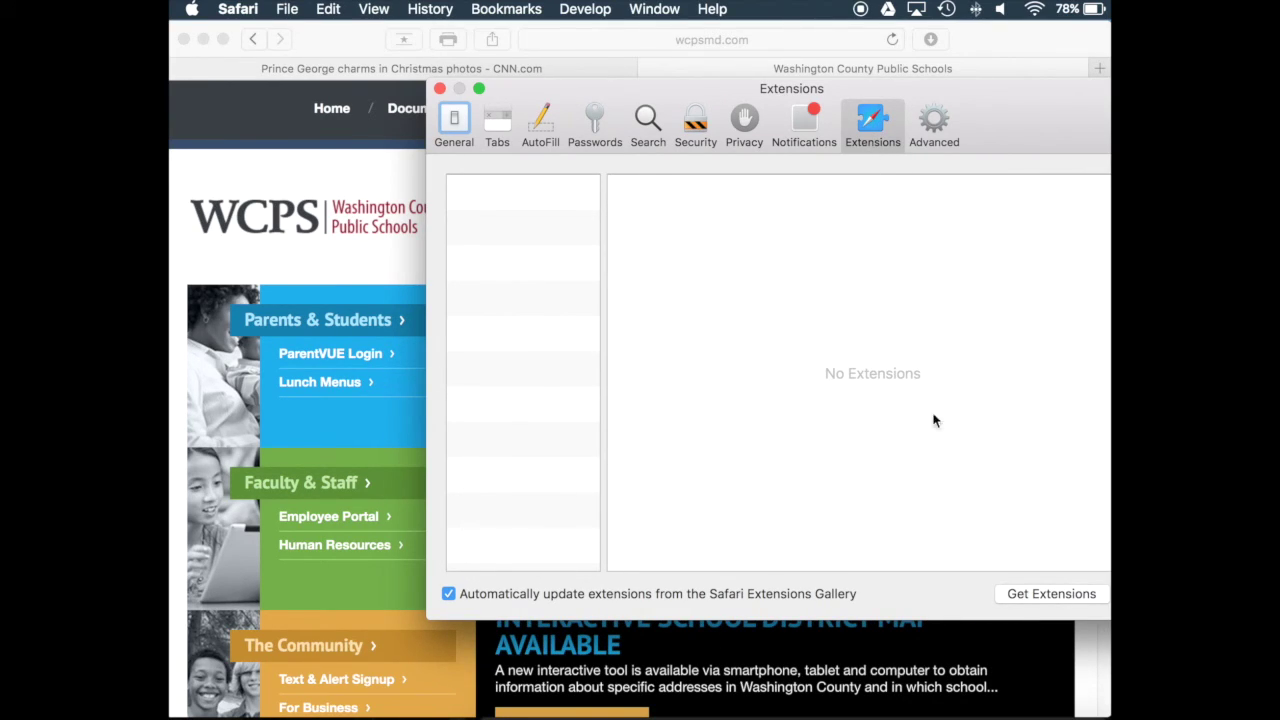
pyautogui.click(934, 135)
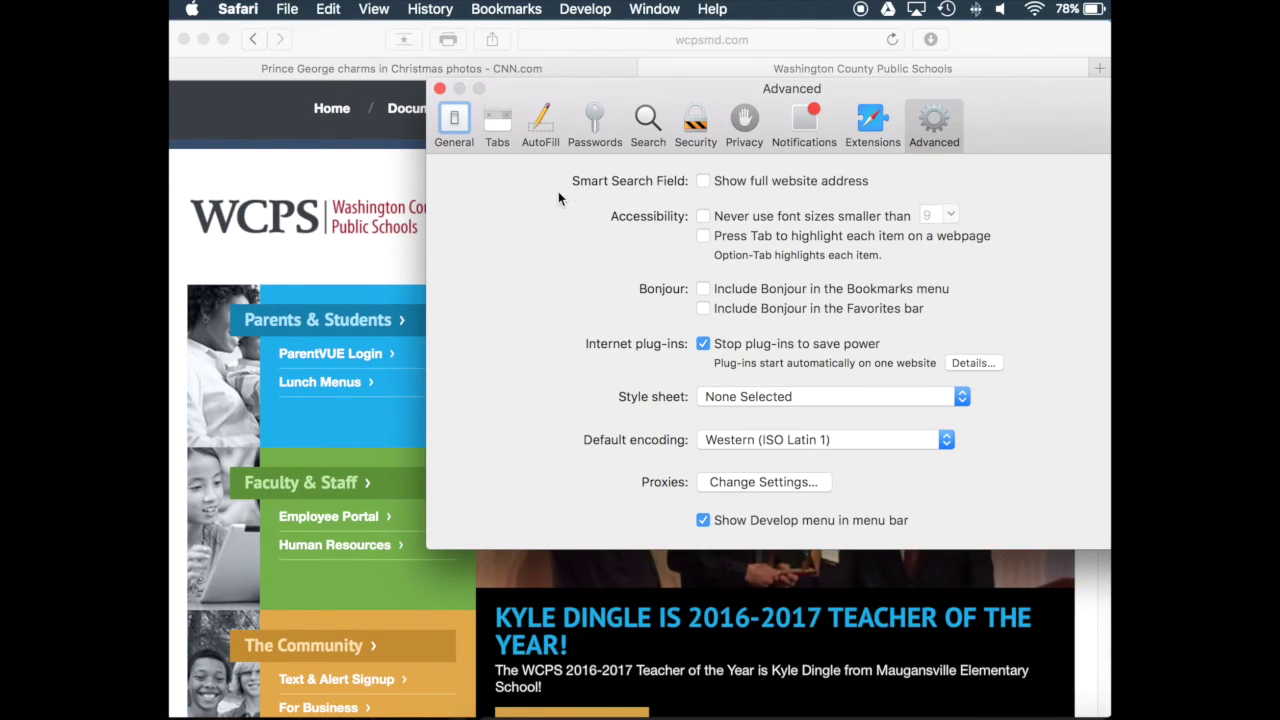
pyautogui.click(454, 120)
pyautogui.click(439, 88)
pyautogui.click(288, 10)
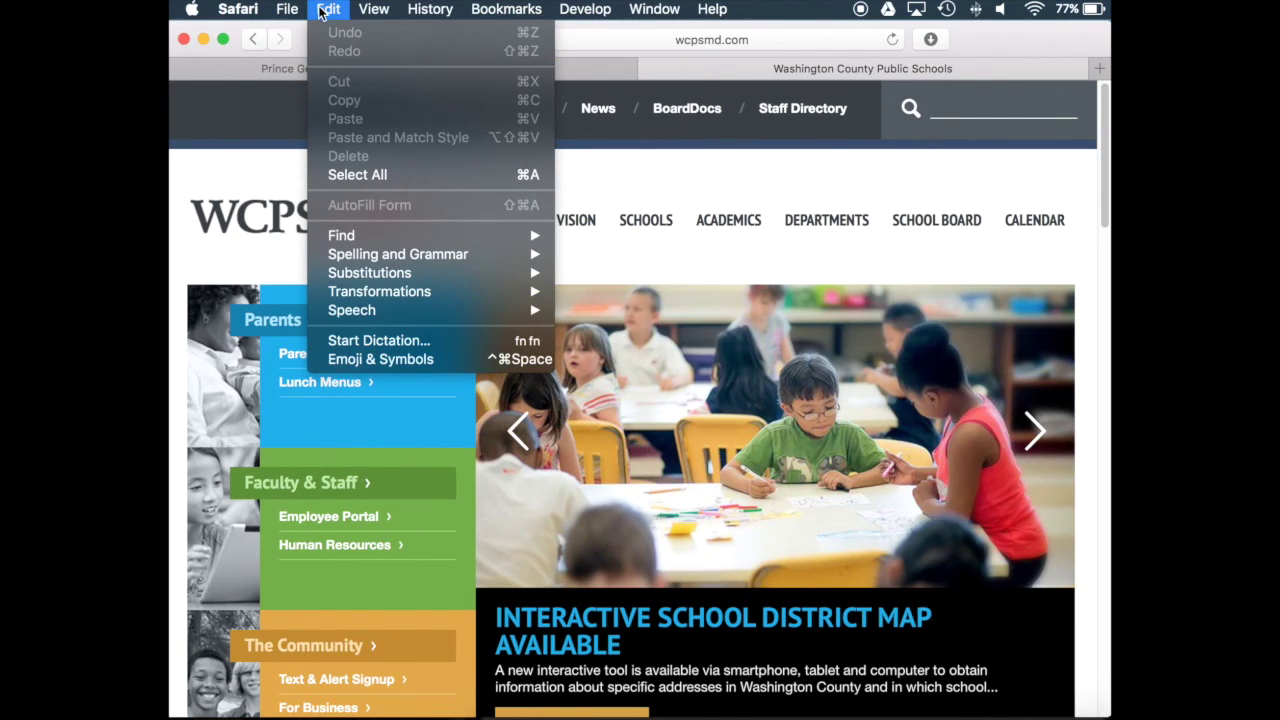
# Choose View > Customize Toolbar… to start customizing the Safari toolbar
pyautogui.moveTo(370, 10)
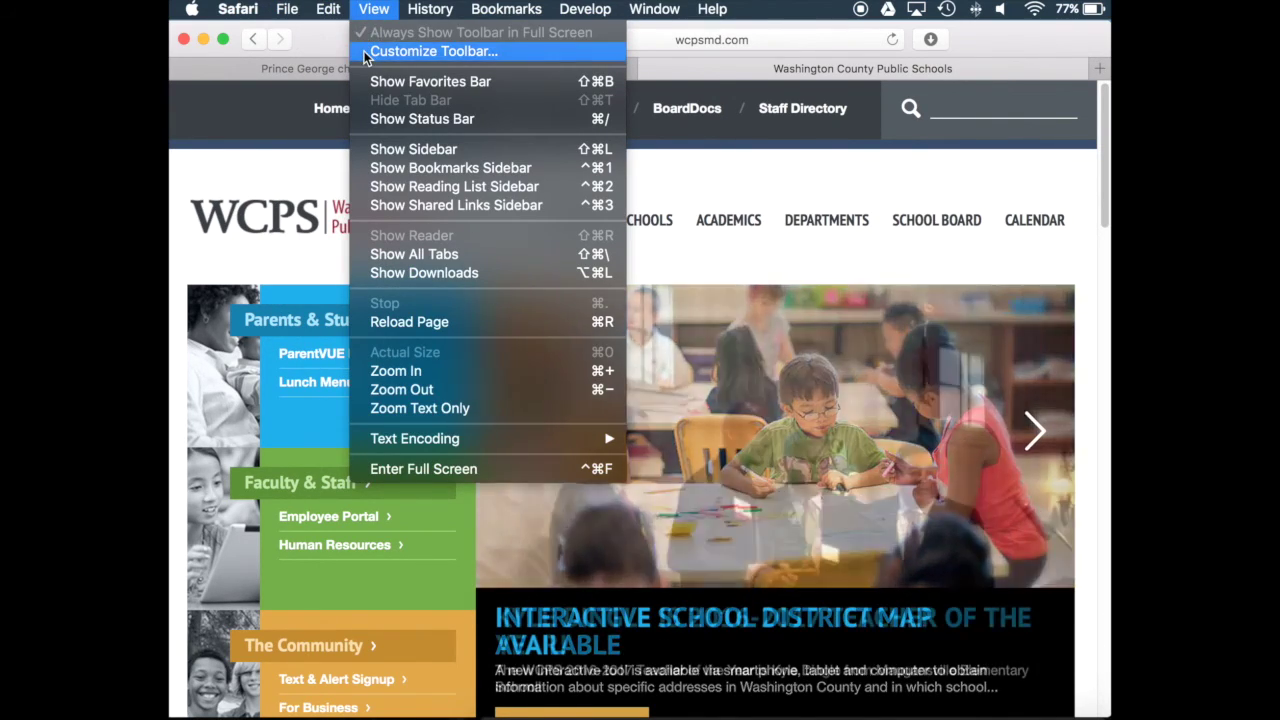
pyautogui.click(366, 52)
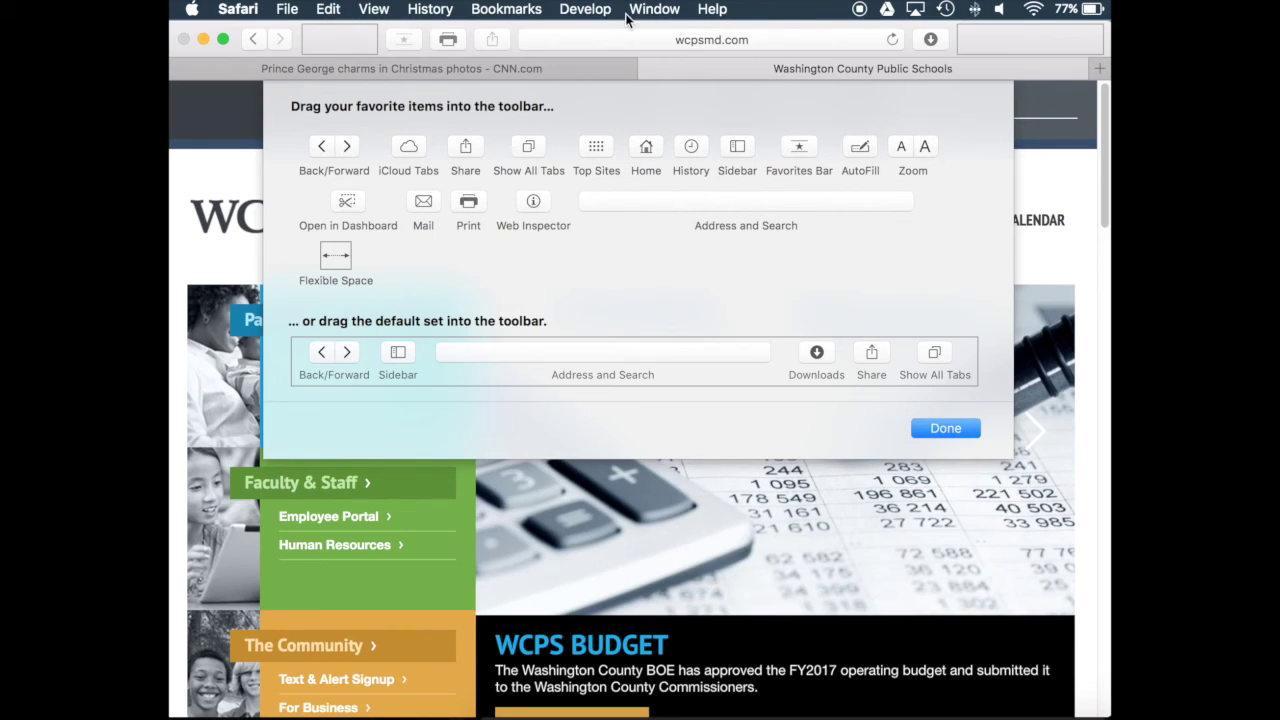
# Add the Home button to the toolbar and remove the Favorites Bar item, leaving the blank space in place
pyautogui.moveTo(329, 34); pyautogui.dragTo(518, 38)
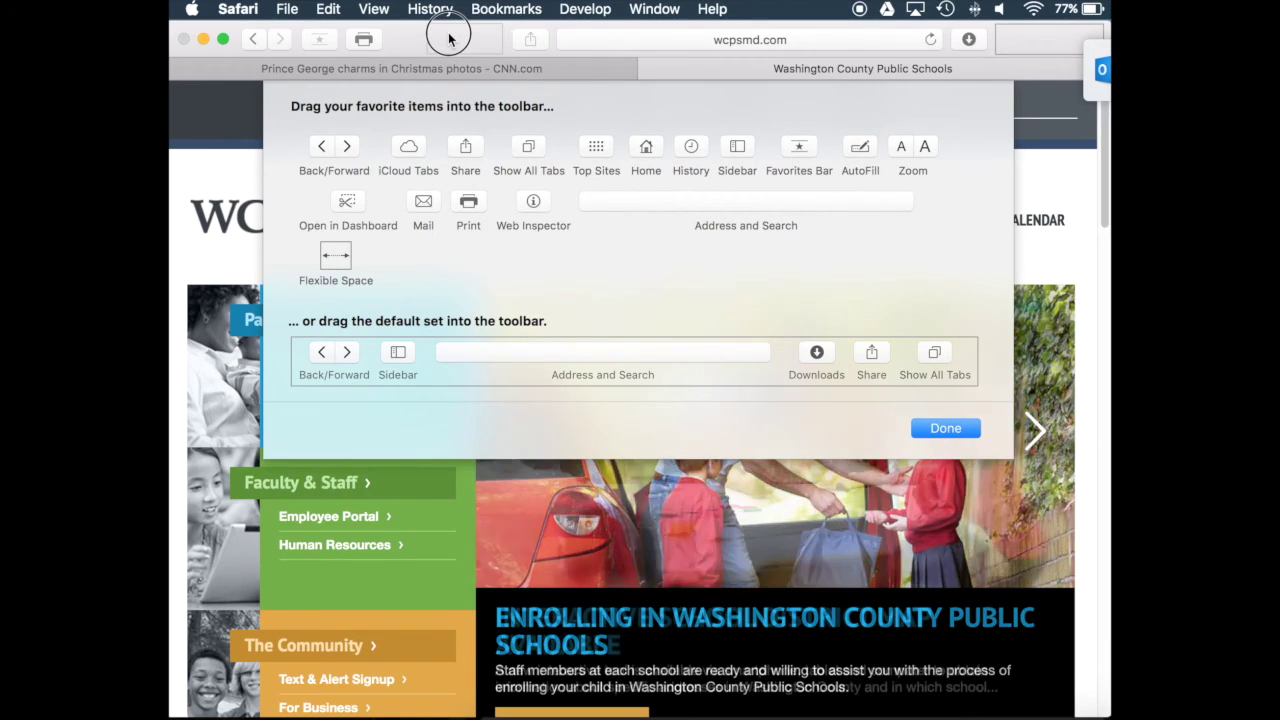
pyautogui.moveTo(420, 35); pyautogui.dragTo(350, 41)
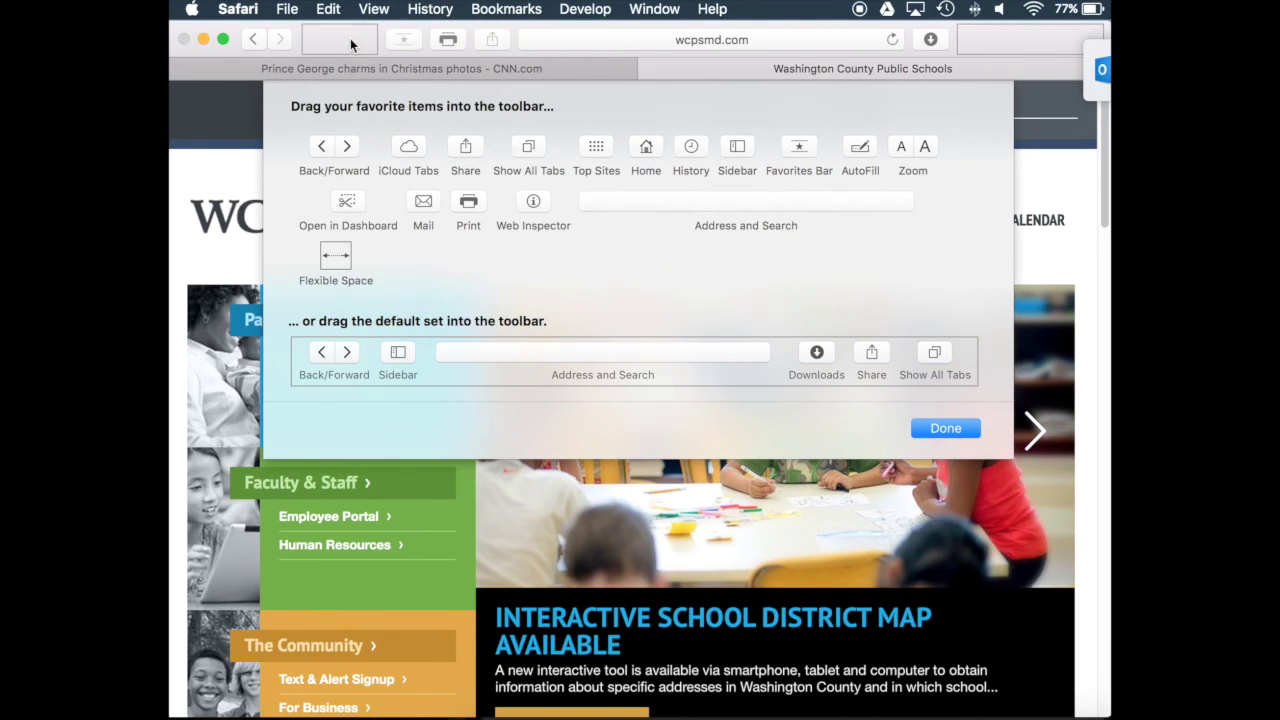
pyautogui.click(650, 147)
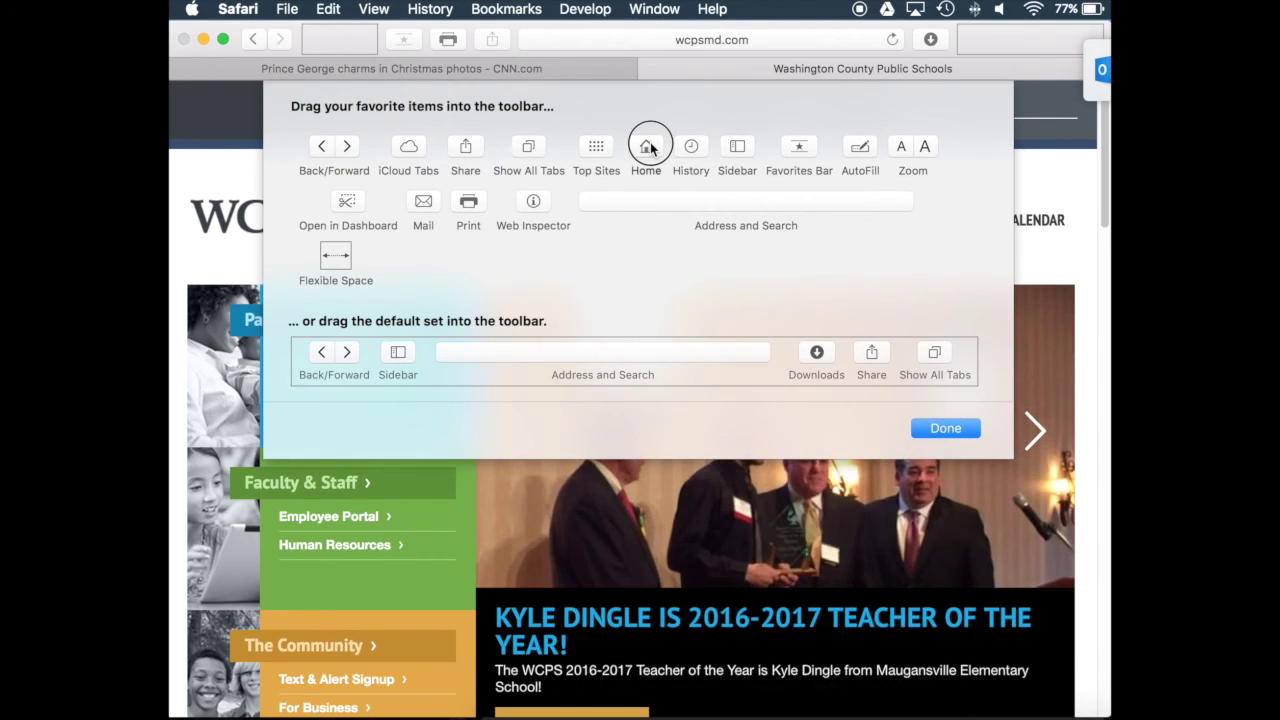
pyautogui.moveTo(648, 146); pyautogui.dragTo(380, 38)
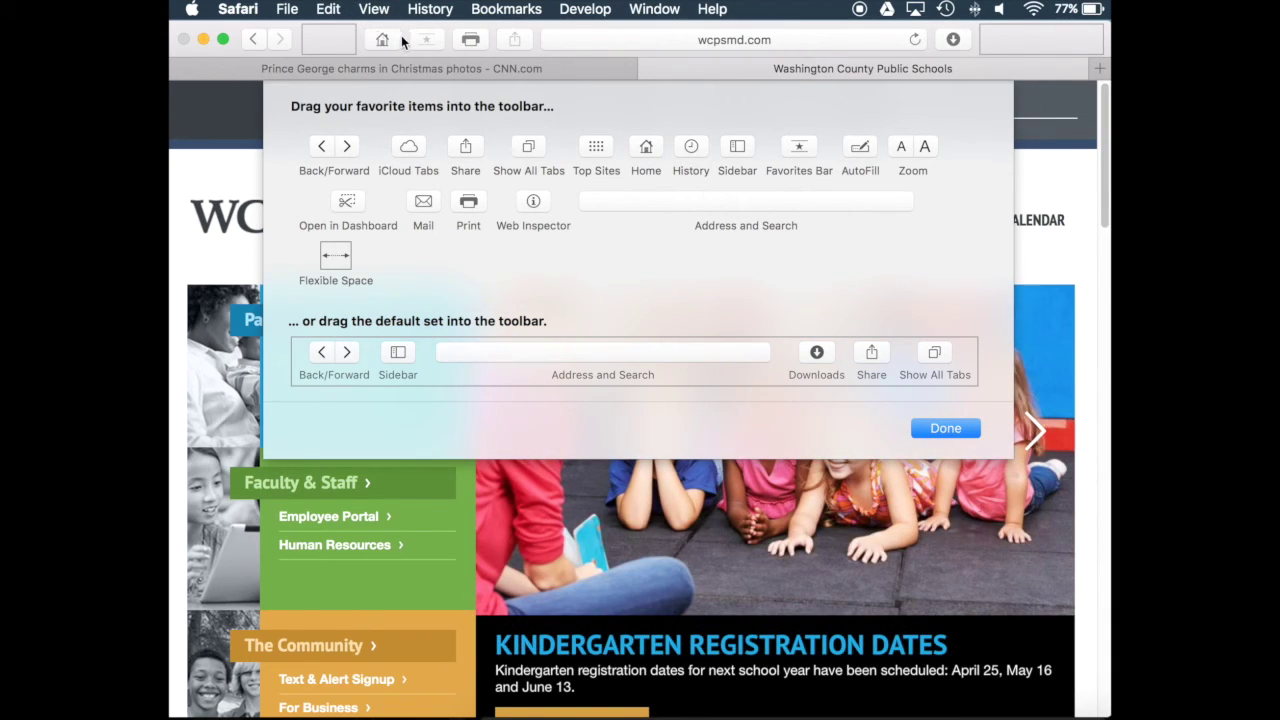
pyautogui.moveTo(425, 37); pyautogui.dragTo(509, 257)
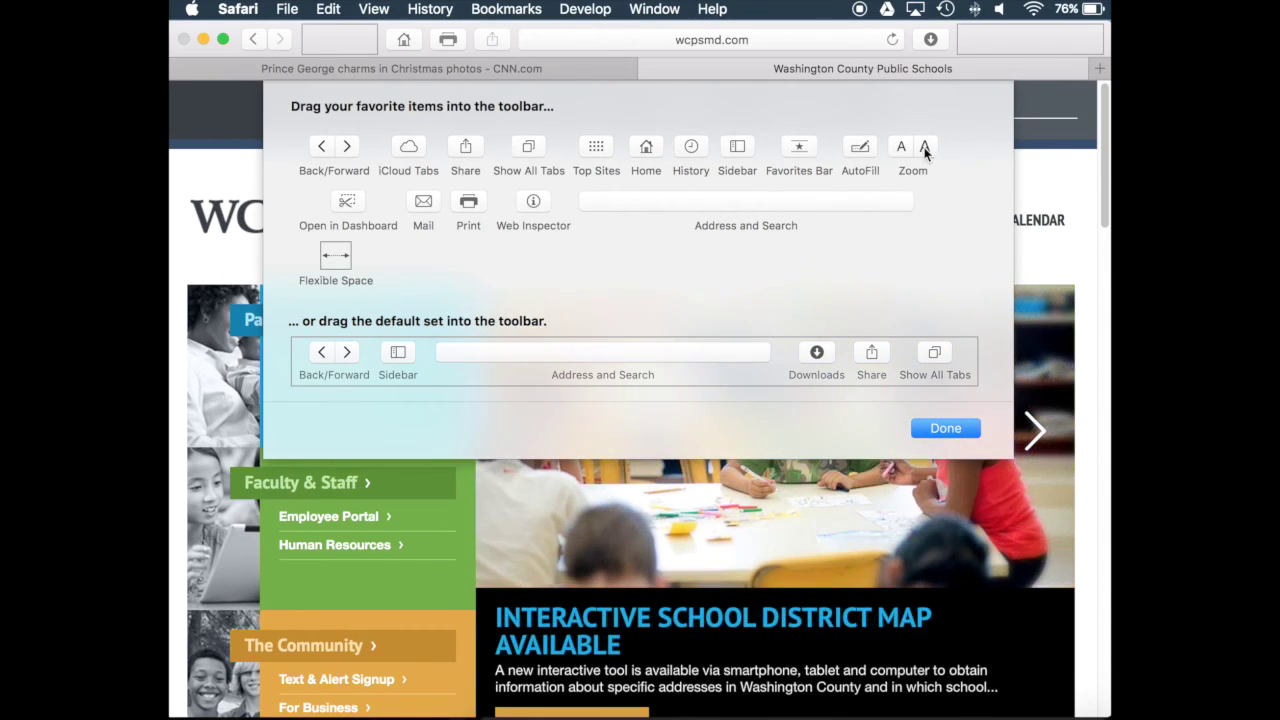
# Try the Zoom buttons in the toolbar, take them back out, and finish customizing
pyautogui.moveTo(918, 157); pyautogui.dragTo(1014, 41)
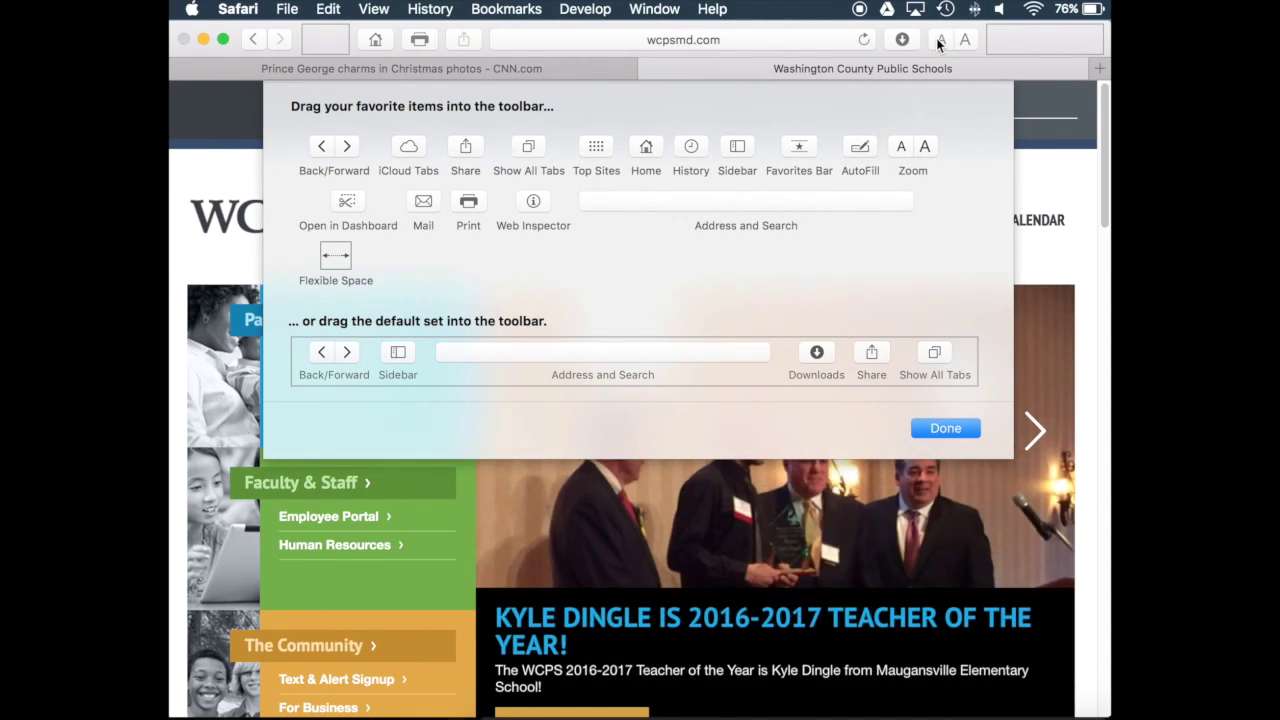
pyautogui.moveTo(951, 41); pyautogui.dragTo(897, 175)
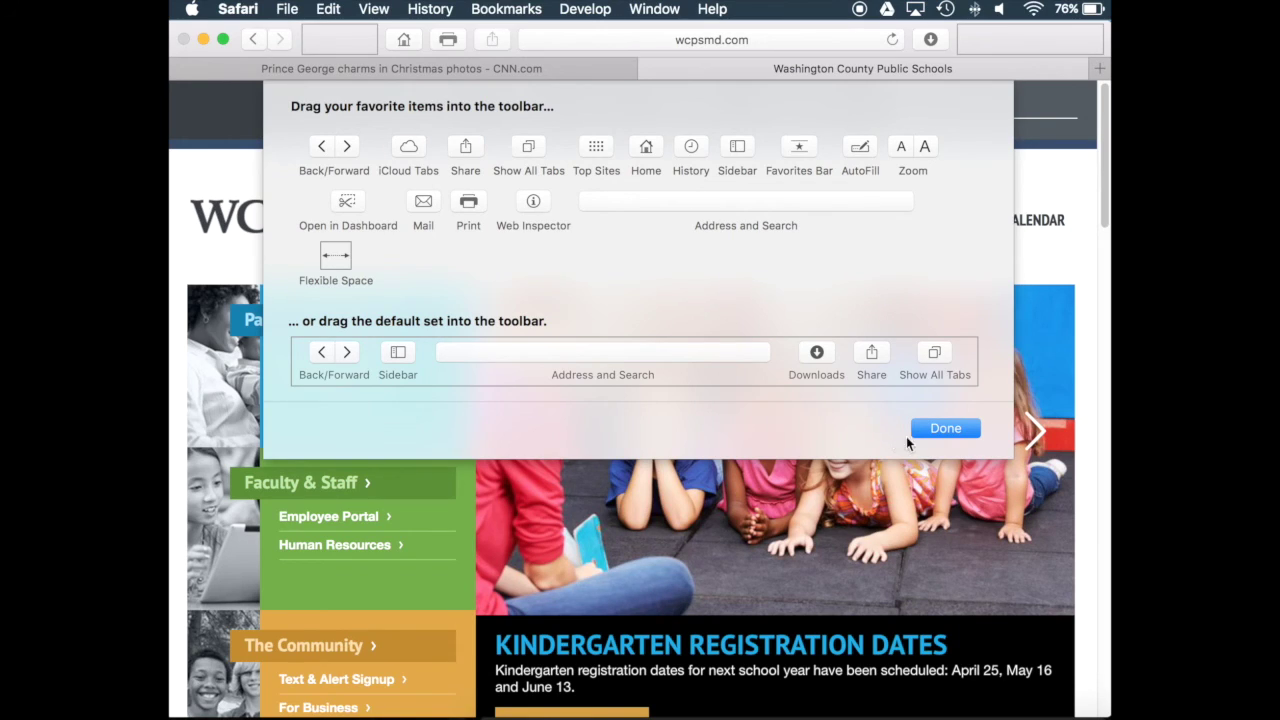
pyautogui.click(937, 431)
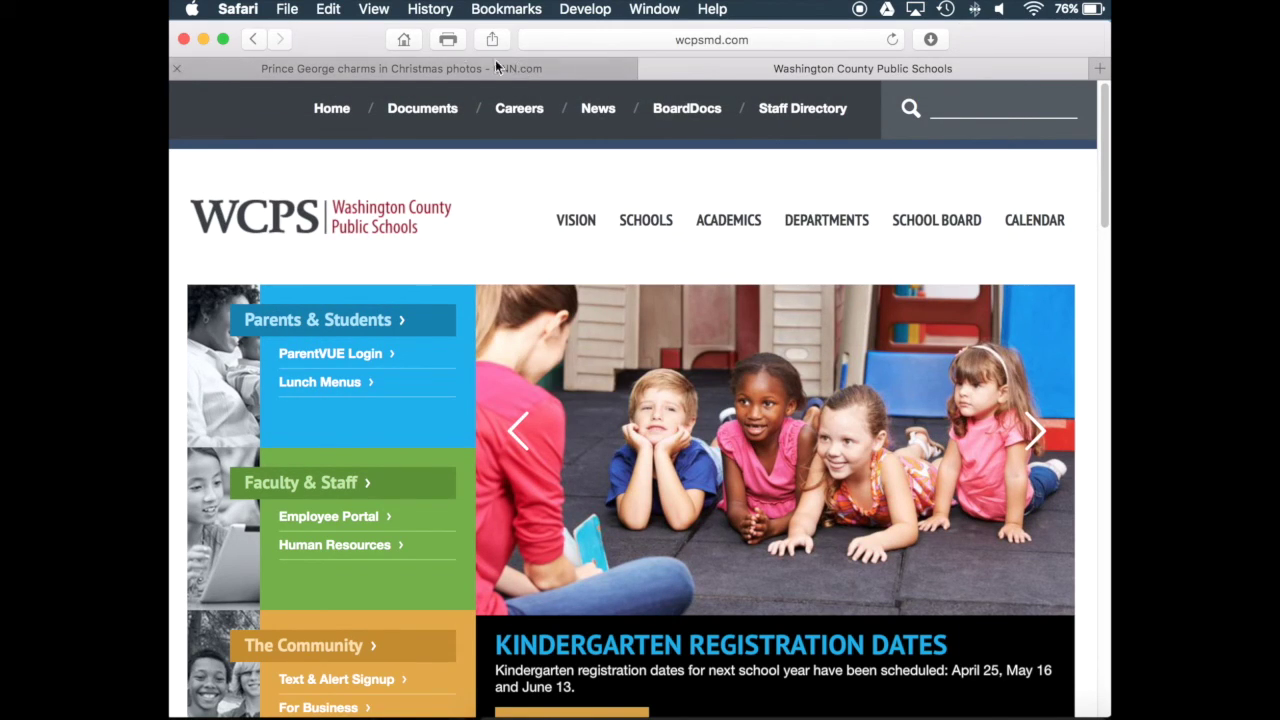
# After glancing at the View menu, switch to the CNN Prince George Christmas photos tab
pyautogui.click(372, 8)
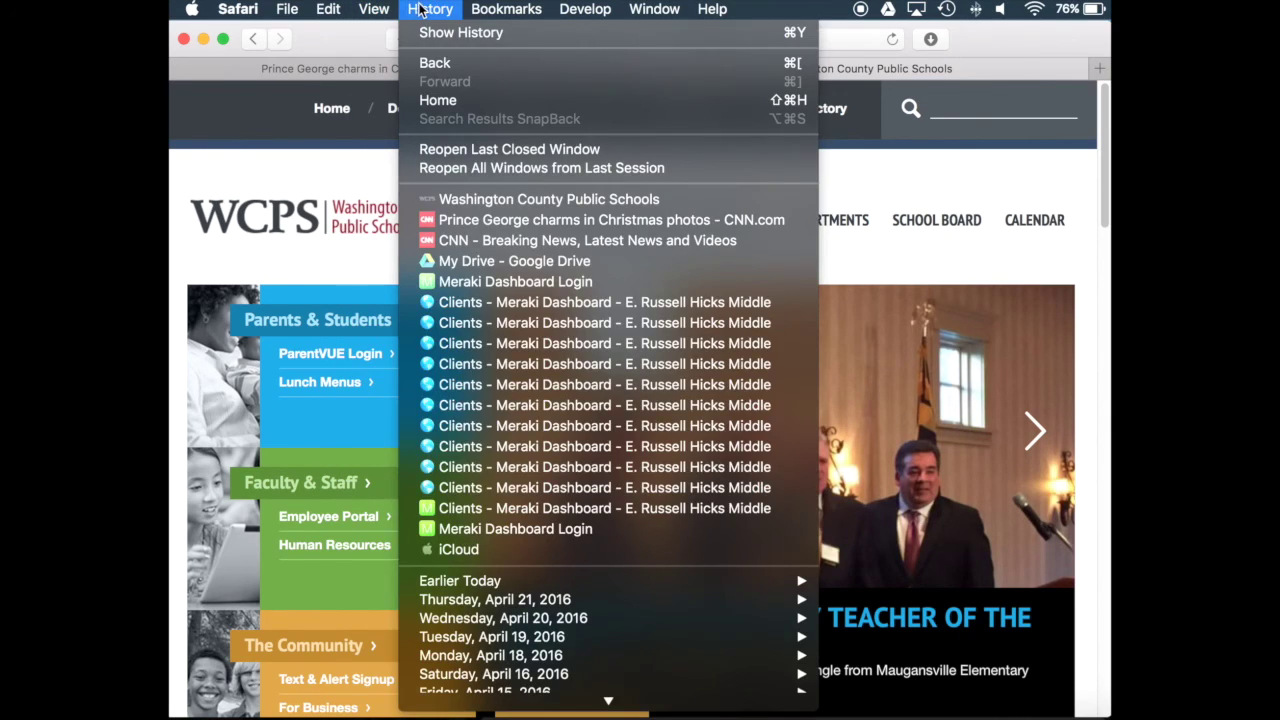
pyautogui.click(685, 14)
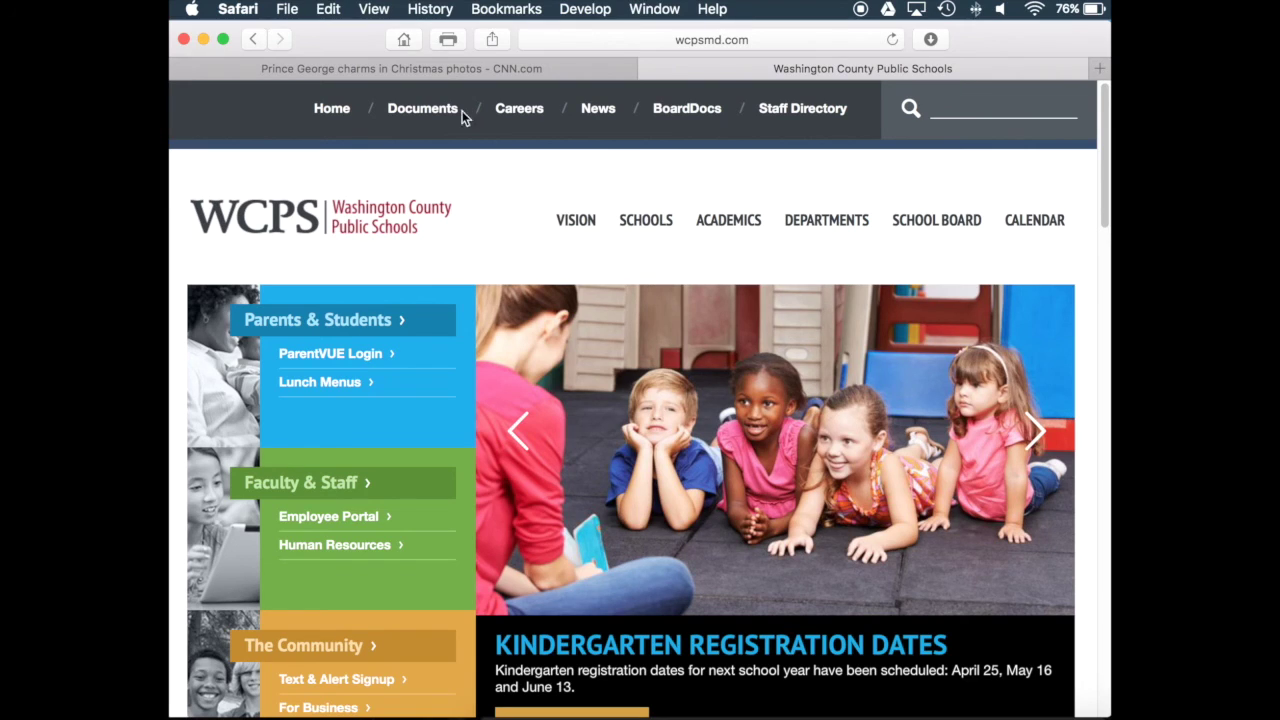
pyautogui.click(329, 70)
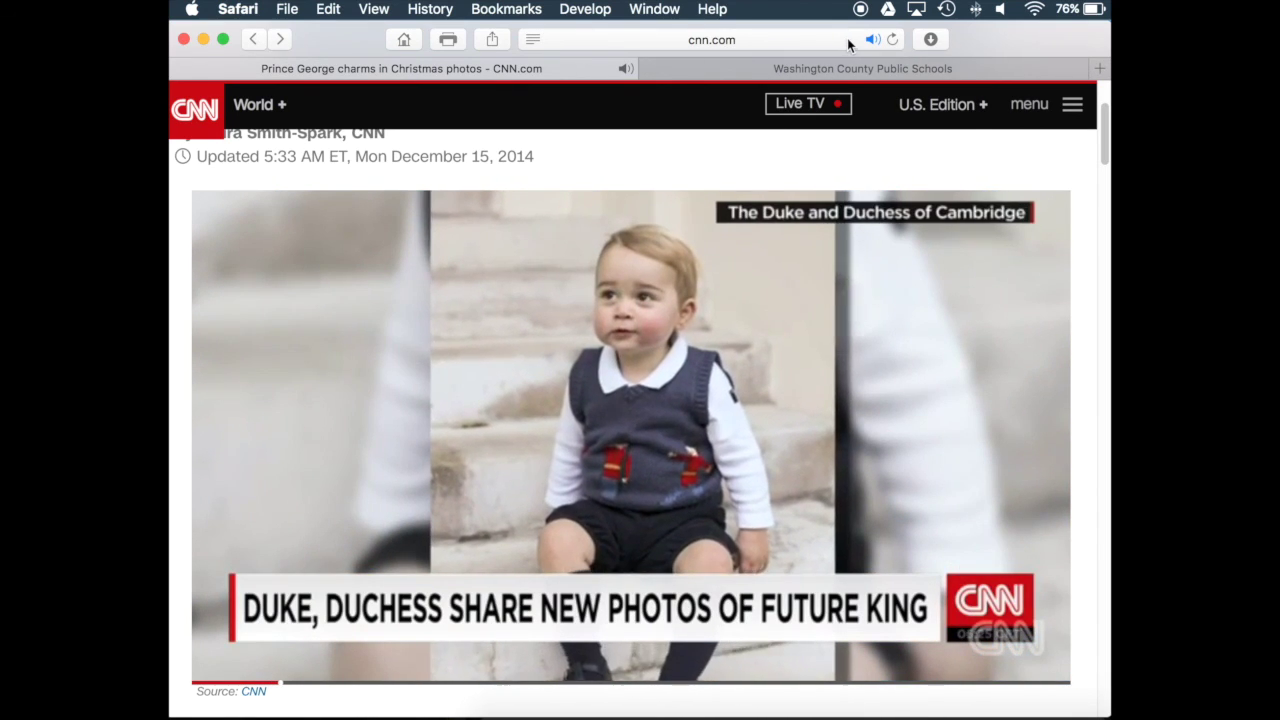
# Mute the CNN tab with the address-bar speaker icon, then scroll through the article
pyautogui.click(874, 39)
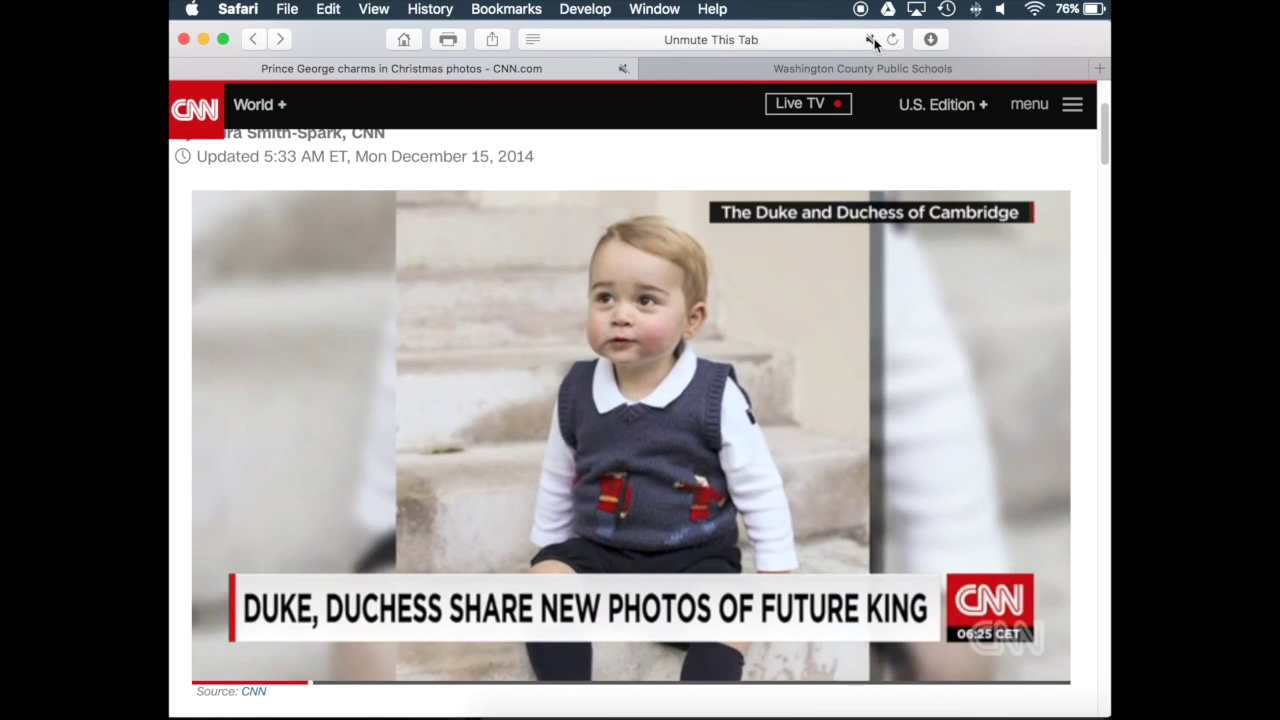
pyautogui.click(874, 39)
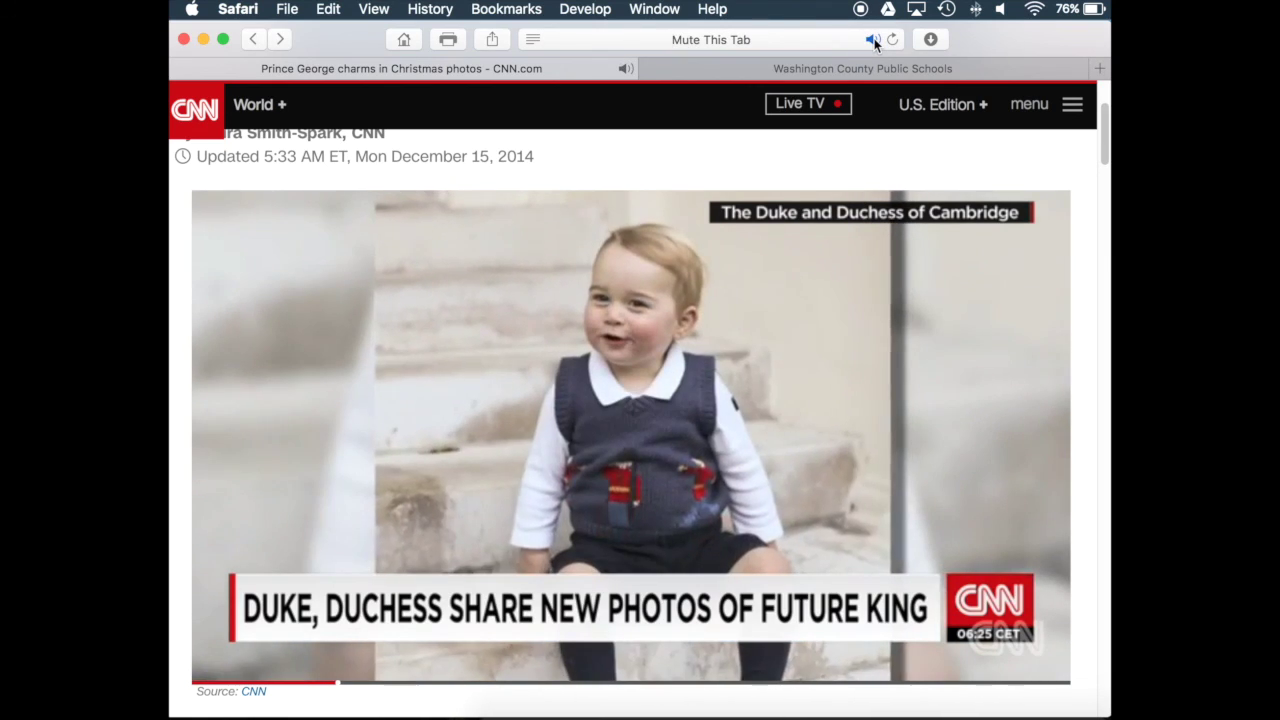
pyautogui.click(869, 39)
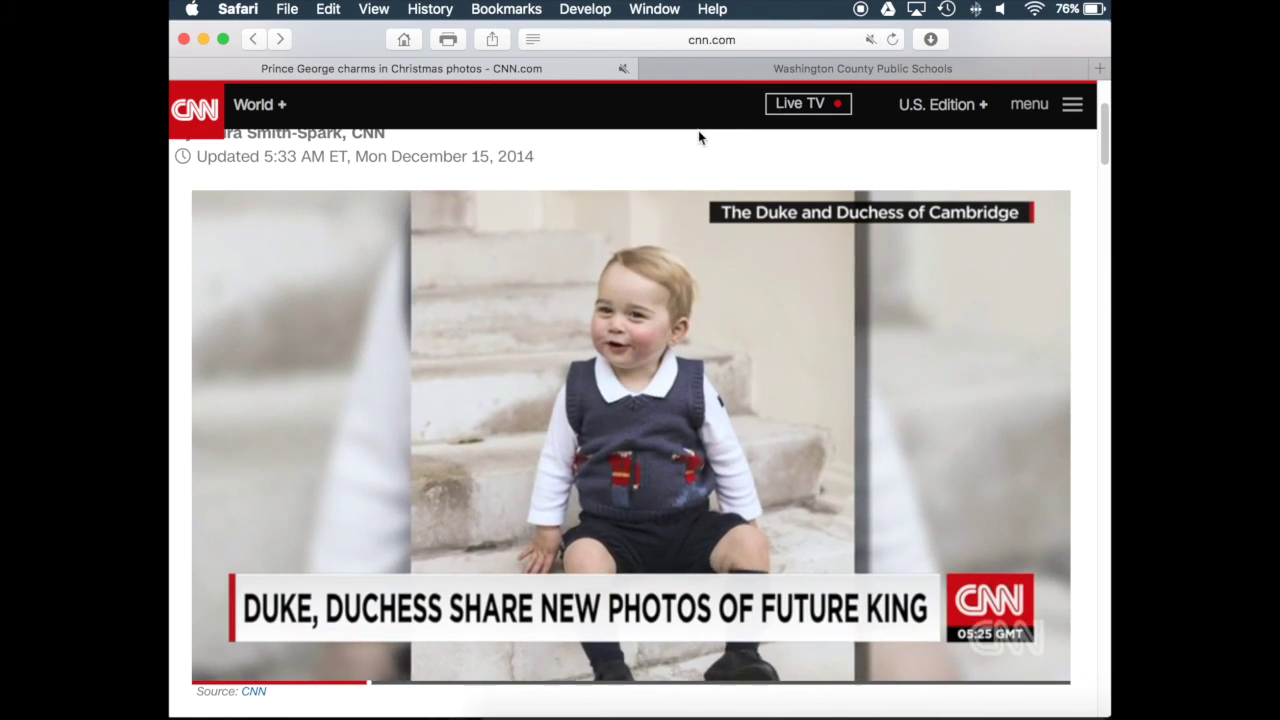
pyautogui.scroll(-3, 646, 288)
pyautogui.scroll(-5, 646, 293)
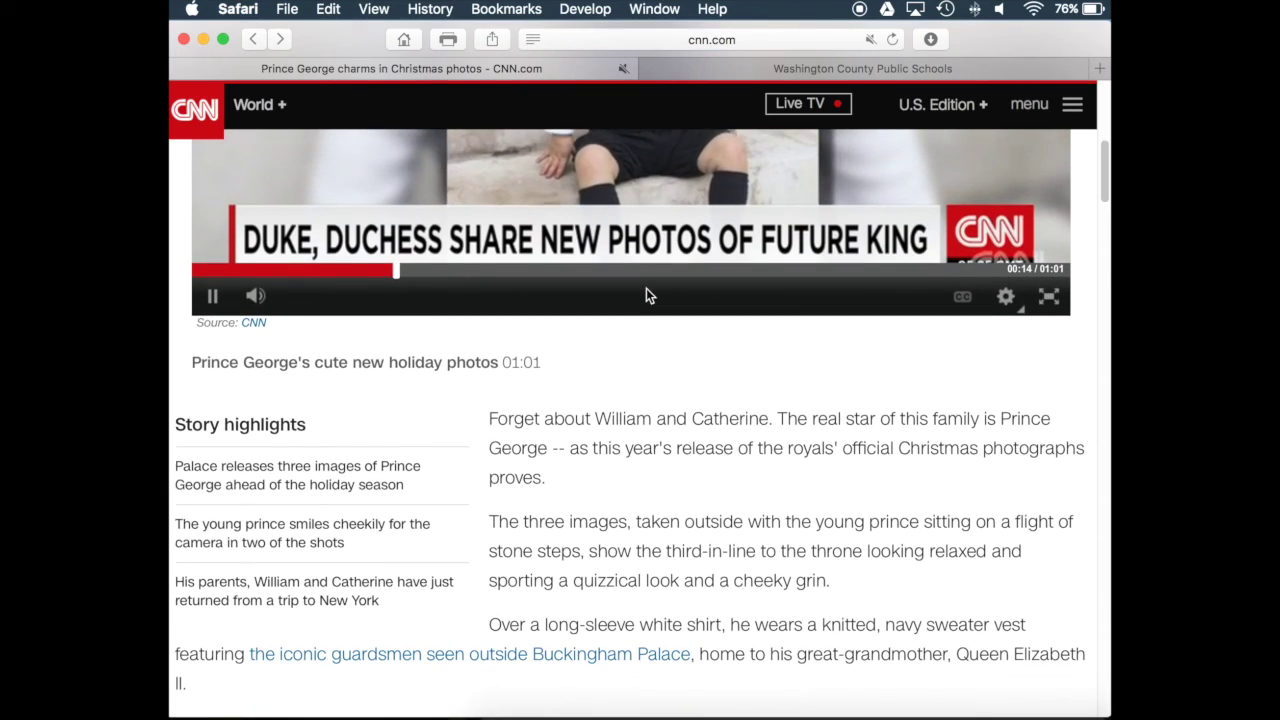
pyautogui.scroll(-3, 646, 295)
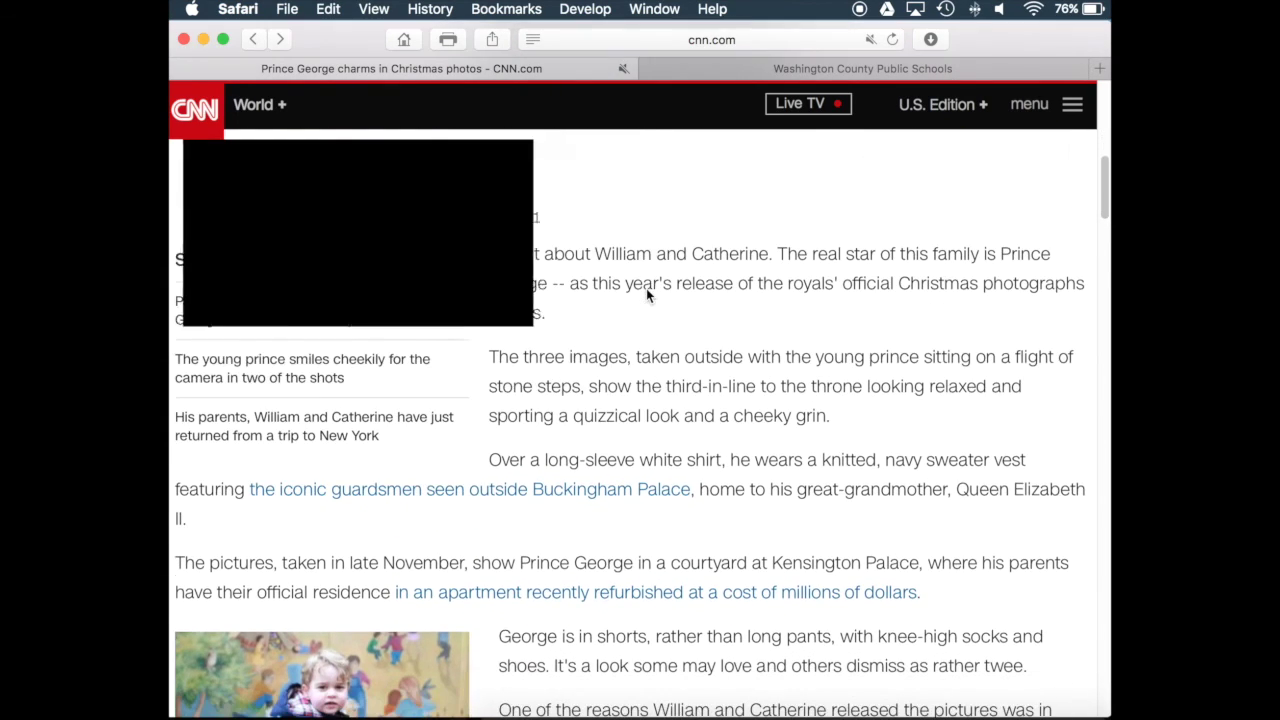
pyautogui.scroll(-4, 646, 288)
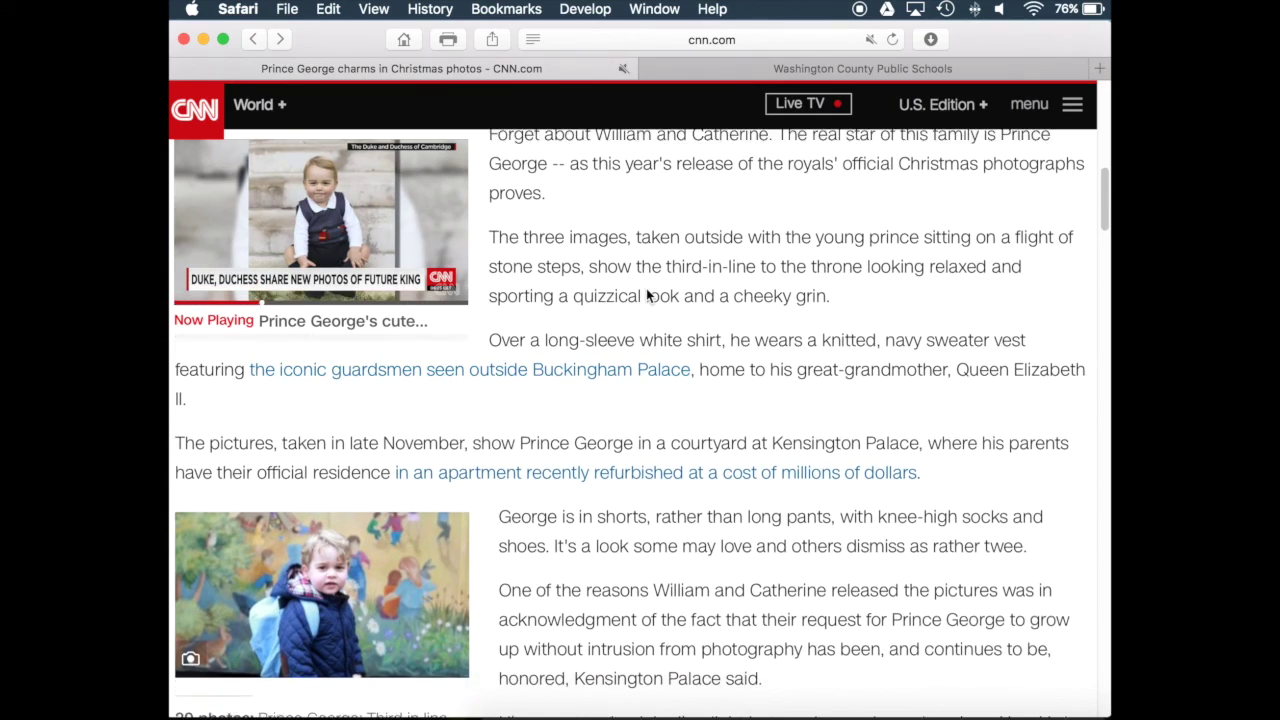
pyautogui.scroll(15, 646, 288)
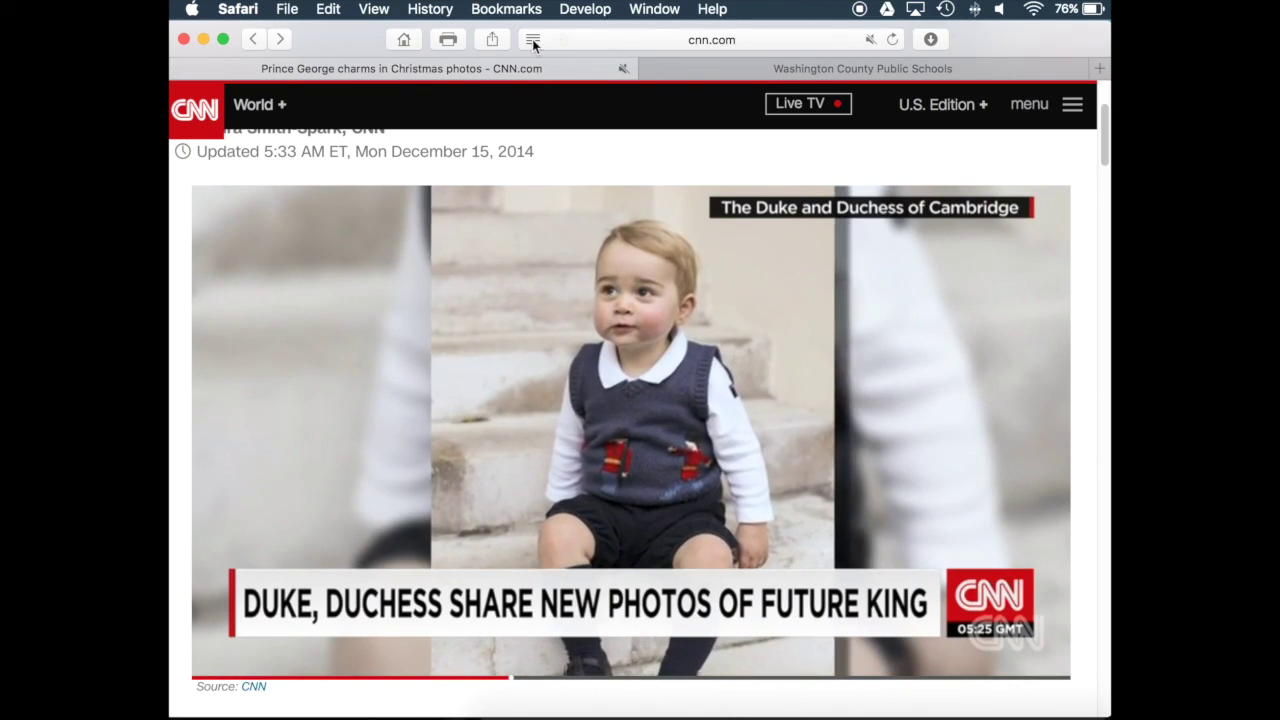
# Switch the Prince George article to Reader view and scroll through it and back up
pyautogui.click(532, 39)
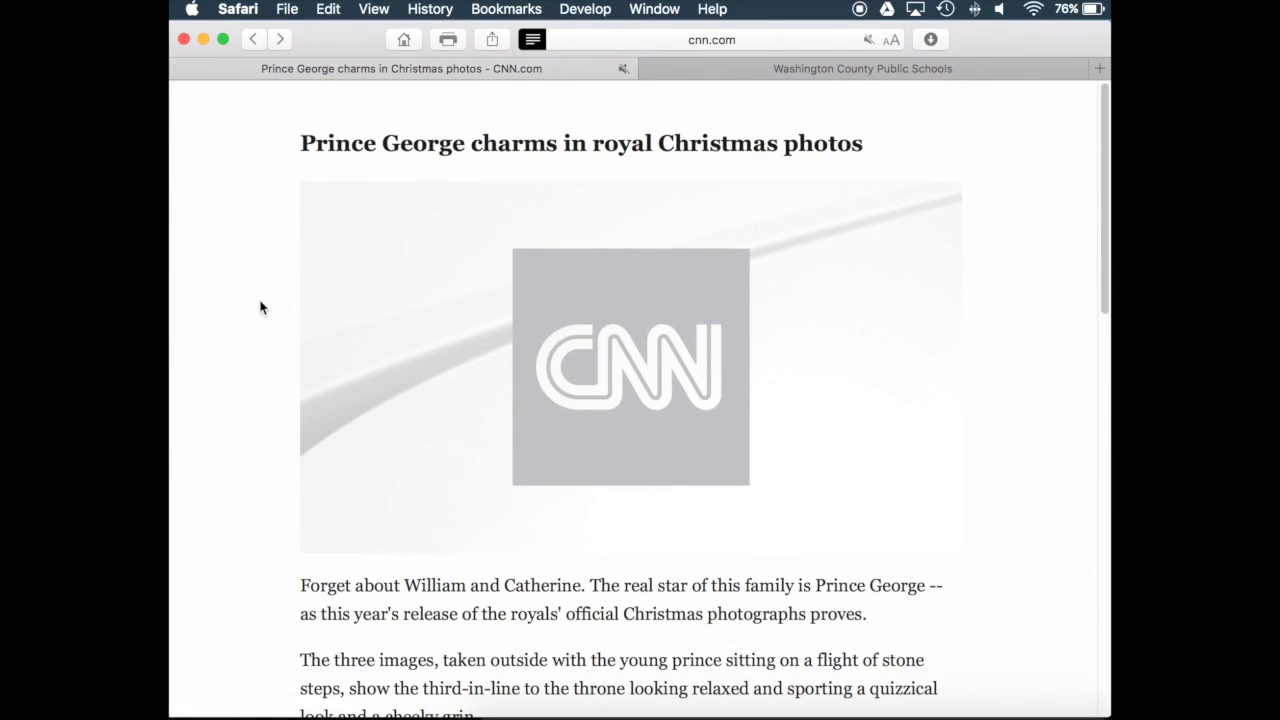
pyautogui.scroll(-10, 260, 305)
pyautogui.scroll(-8, 260, 307)
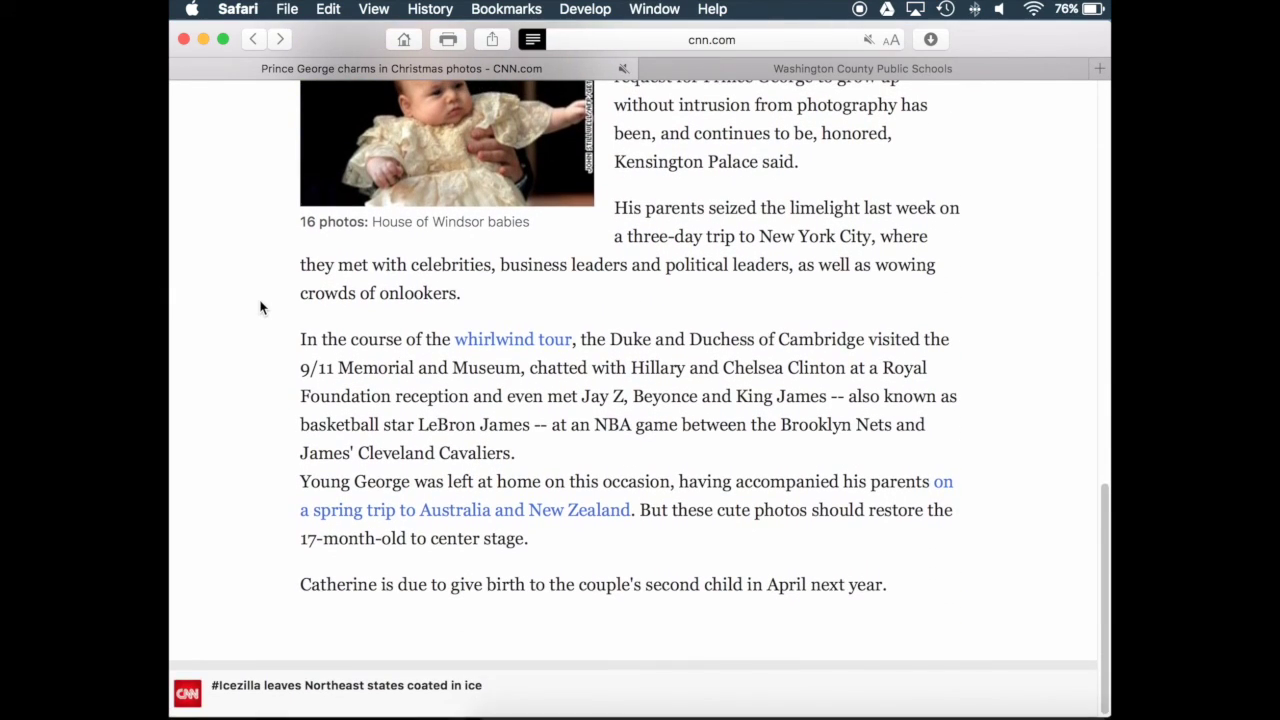
pyautogui.scroll(15, 260, 307)
pyautogui.scroll(4, 260, 307)
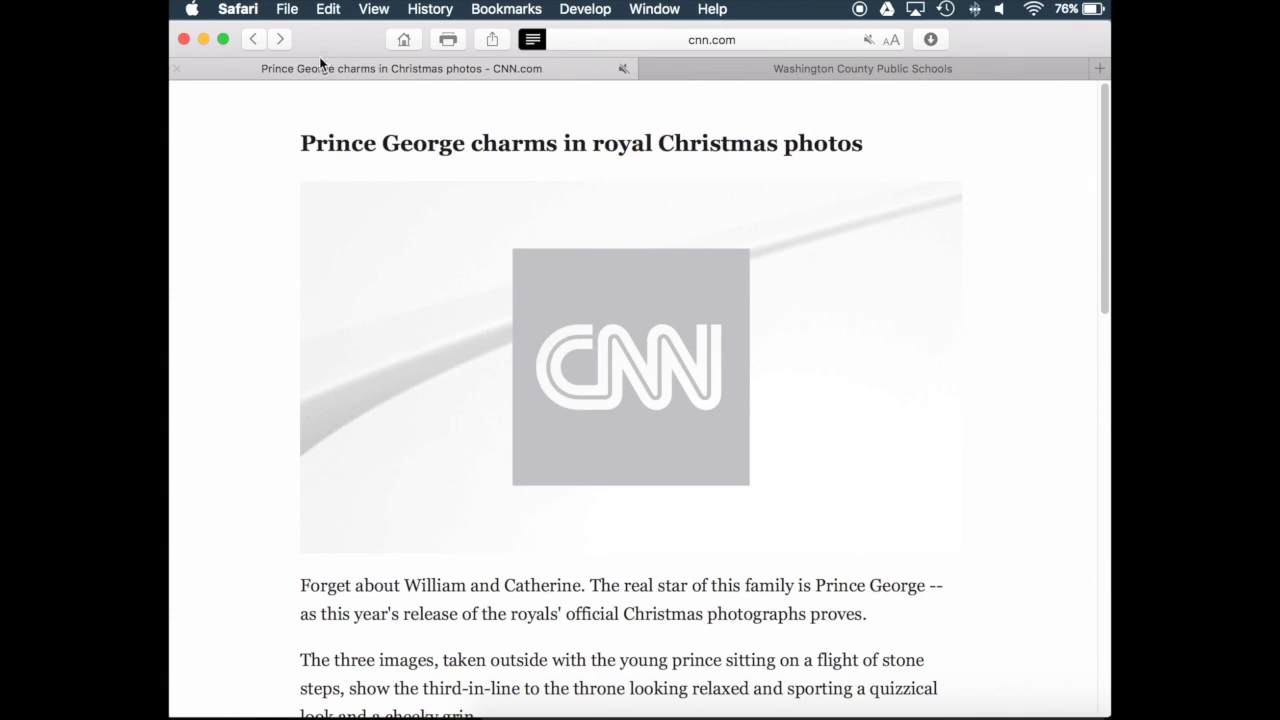
pyautogui.click(287, 9)
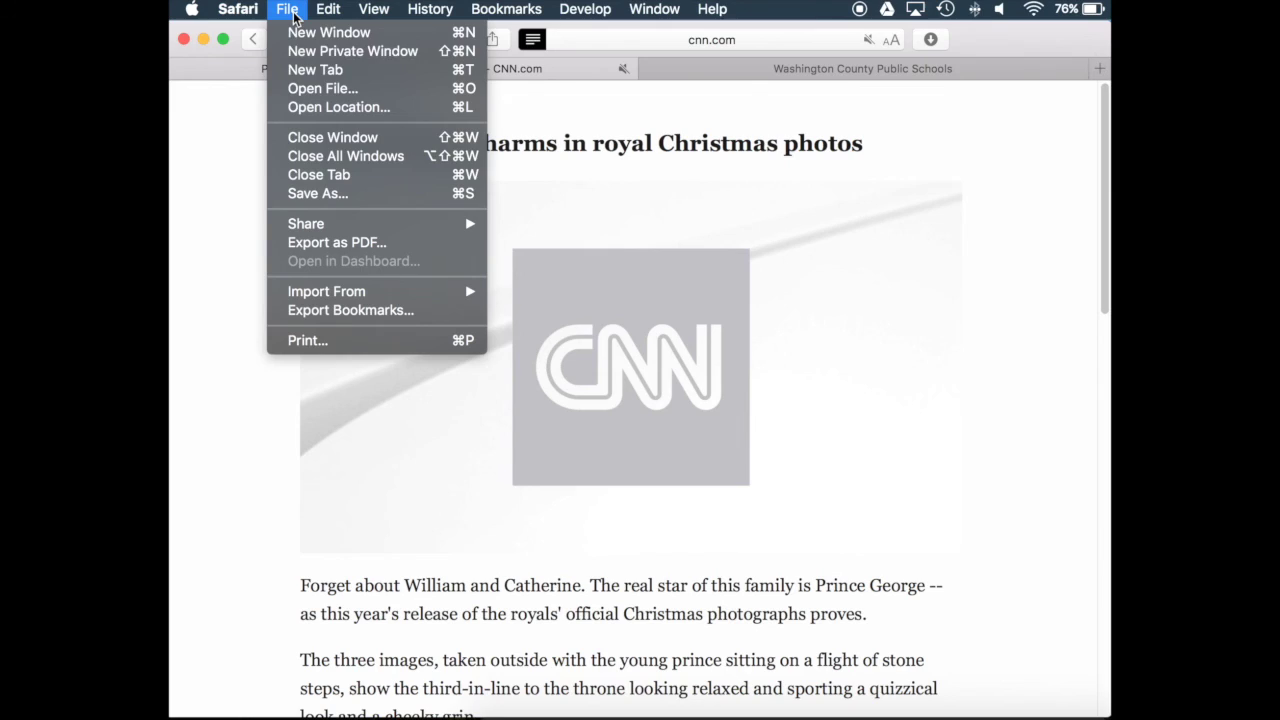
# Cancel the Export as PDF sheet and turn Reader view off on the CNN article
pyautogui.click(299, 243)
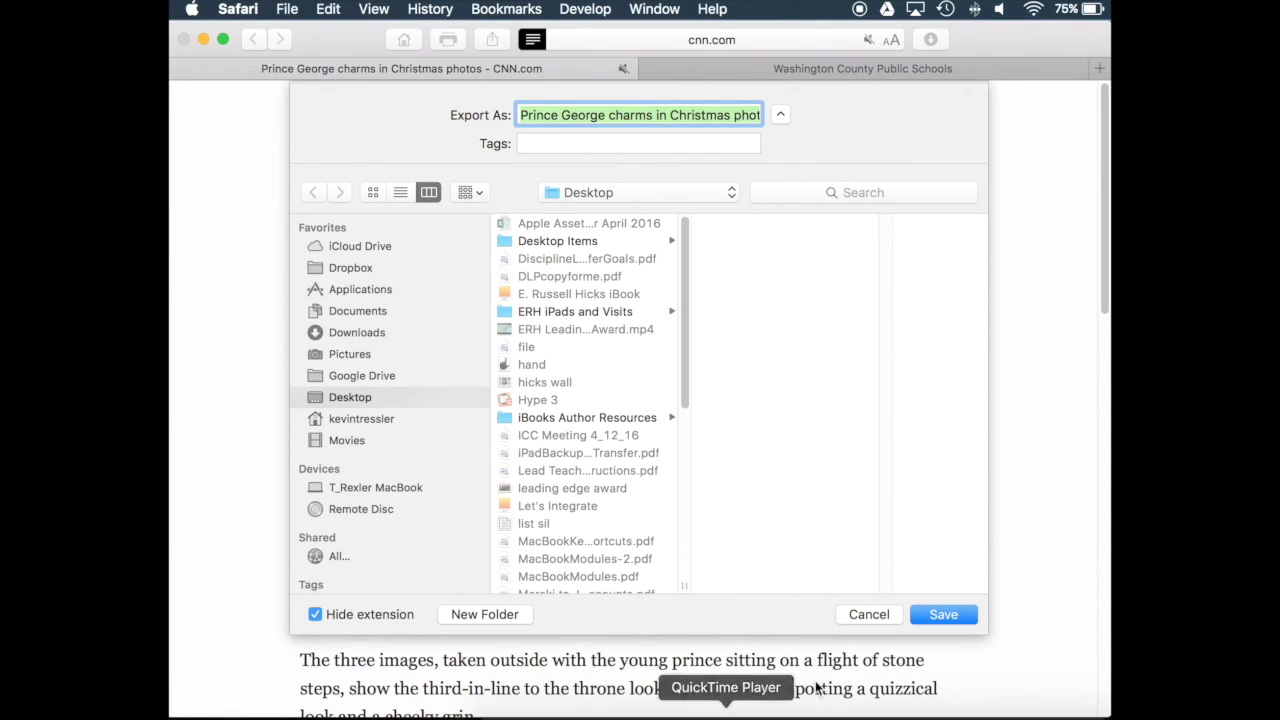
pyautogui.click(866, 614)
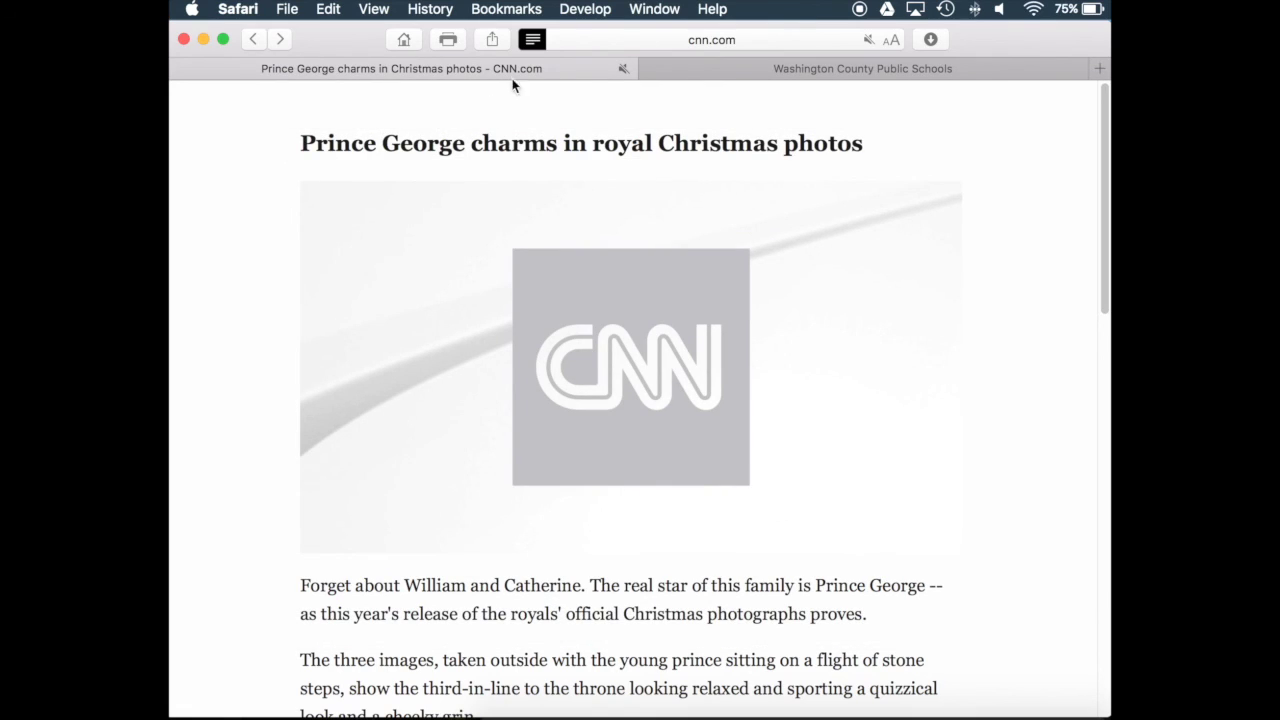
pyautogui.click(535, 44)
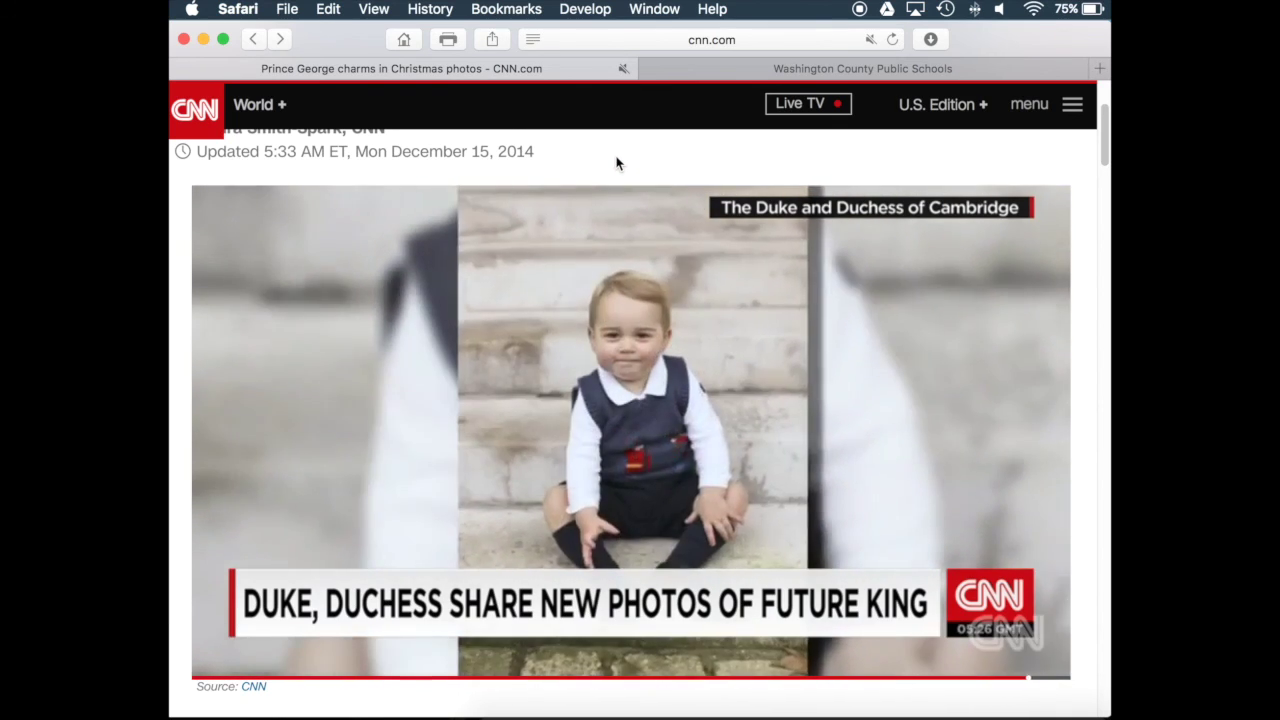
# Close the CNN tab, then open and dismiss the Share menu for the Washington County Public Schools page
pyautogui.press('super+w')
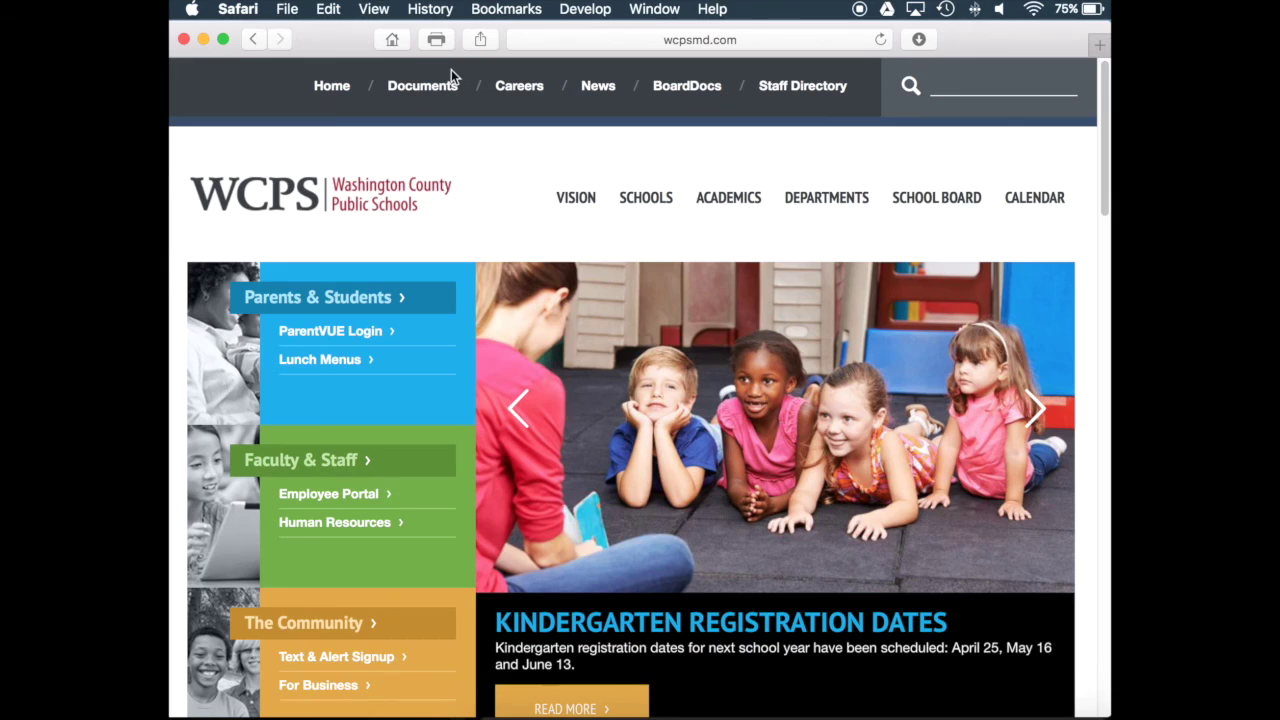
pyautogui.click(481, 39)
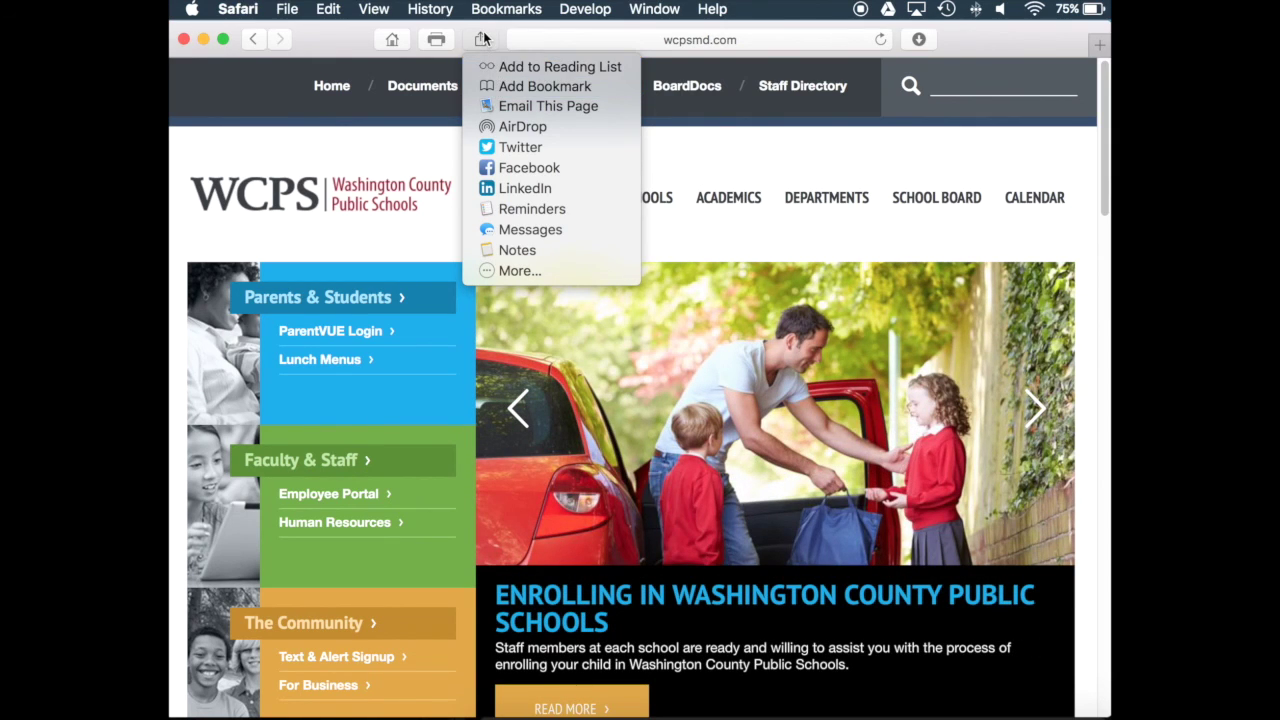
pyautogui.click(483, 39)
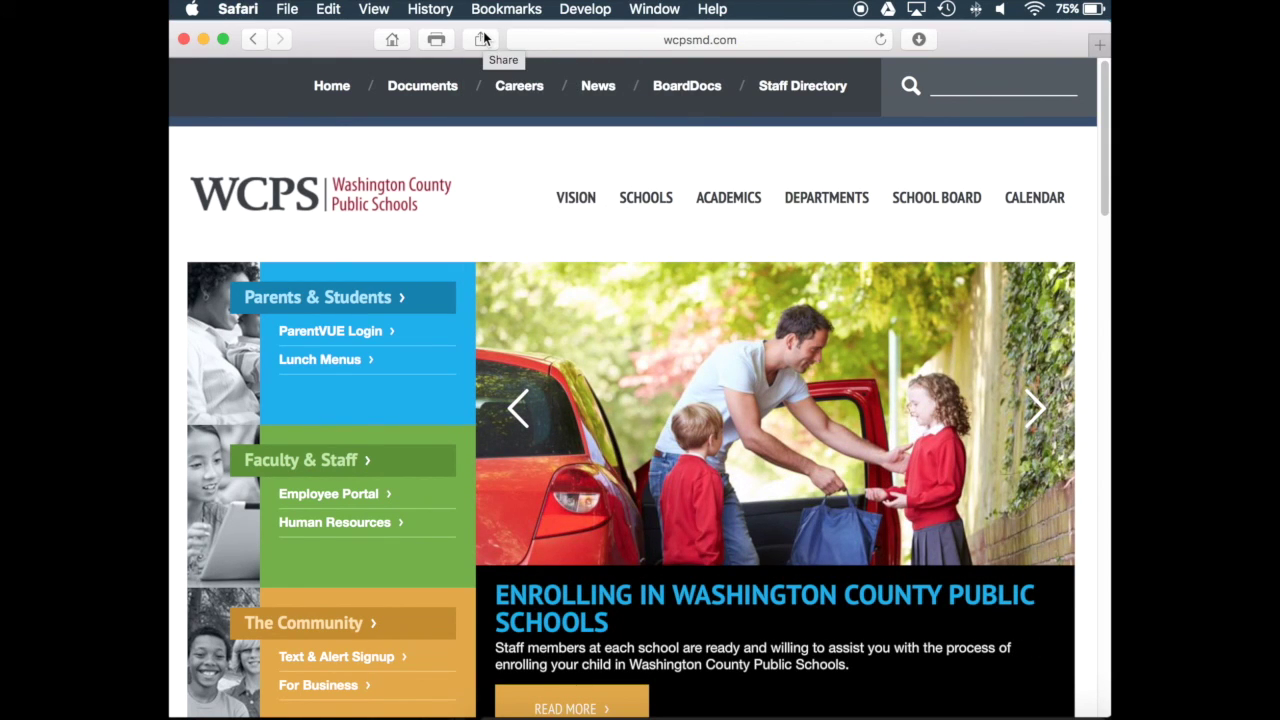